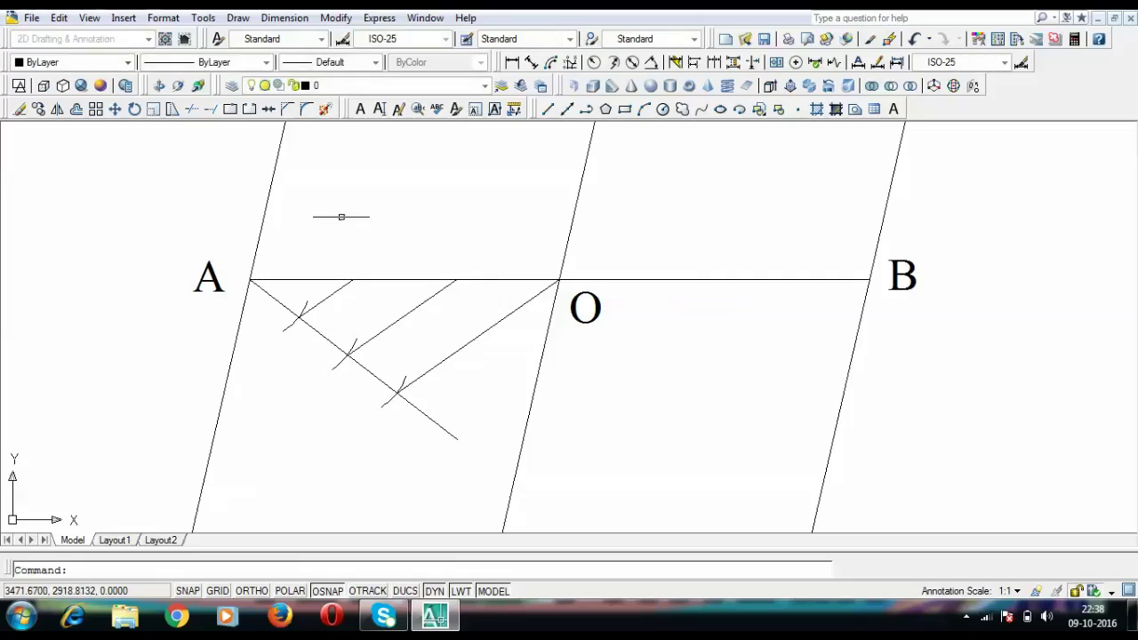
- Draw a slanted line from point A up and to the left
left_click_drag(338, 216, 356, 316)
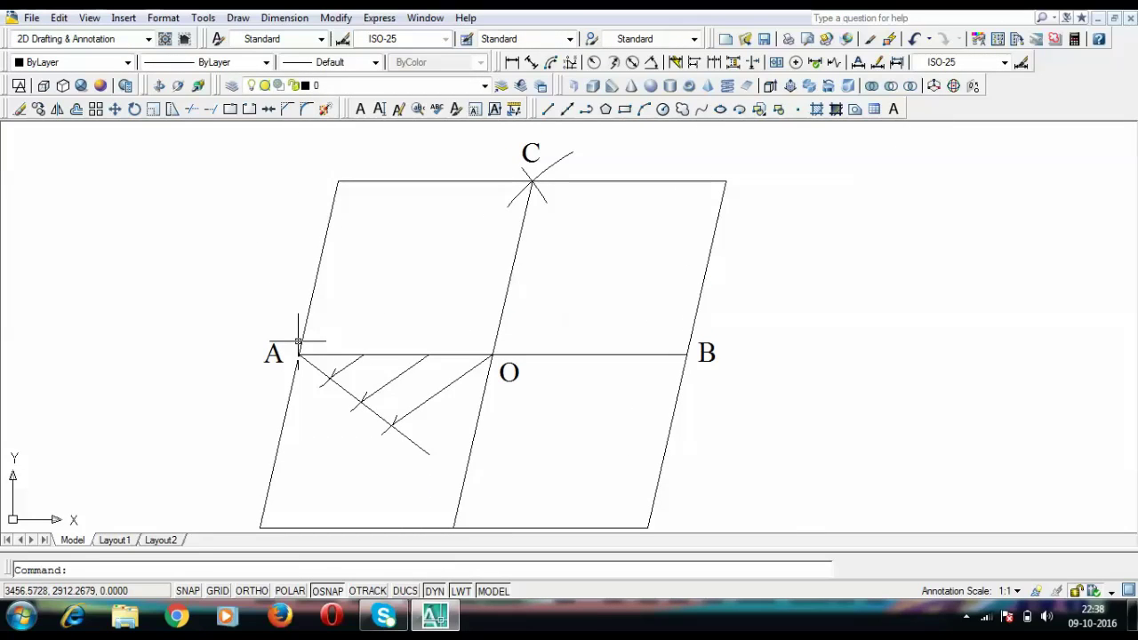
type("l")
key("Return")
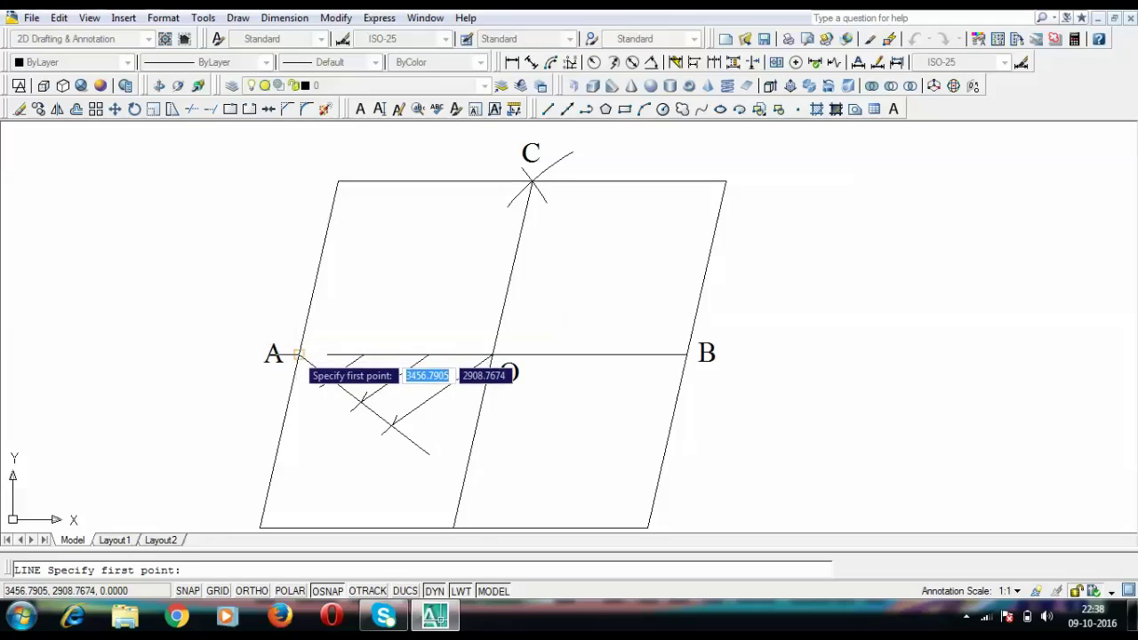
left_click(299, 354)
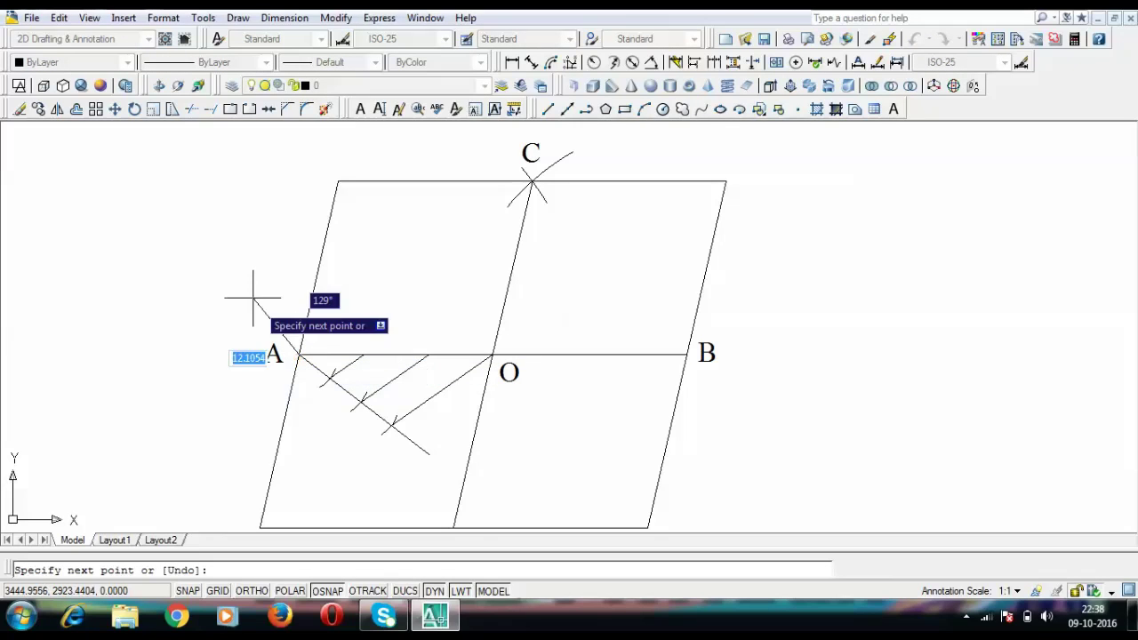
left_click(215, 224)
key("Return")
- Draw an arc centred at A that crosses the new line
type("ARC")
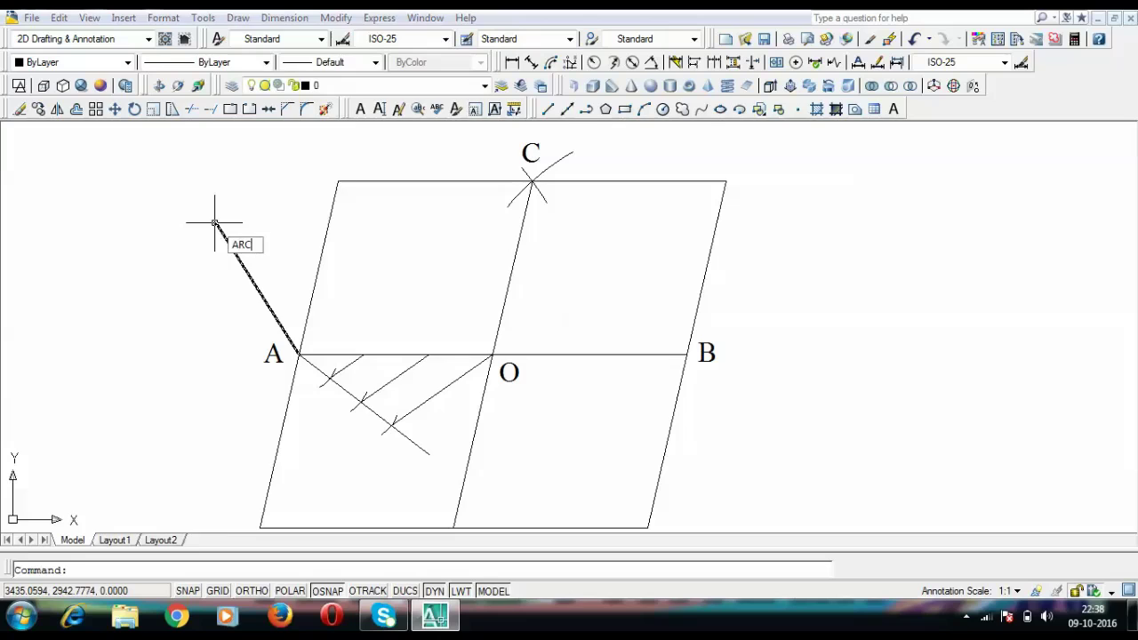
key("Return")
type("c")
key("Return")
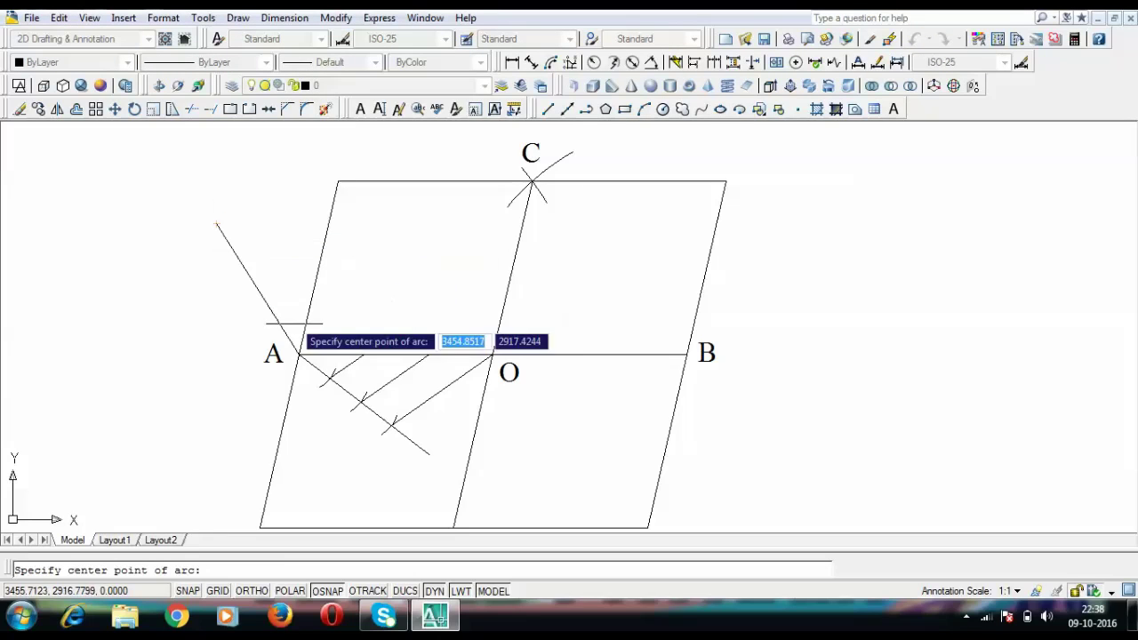
left_click(300, 353)
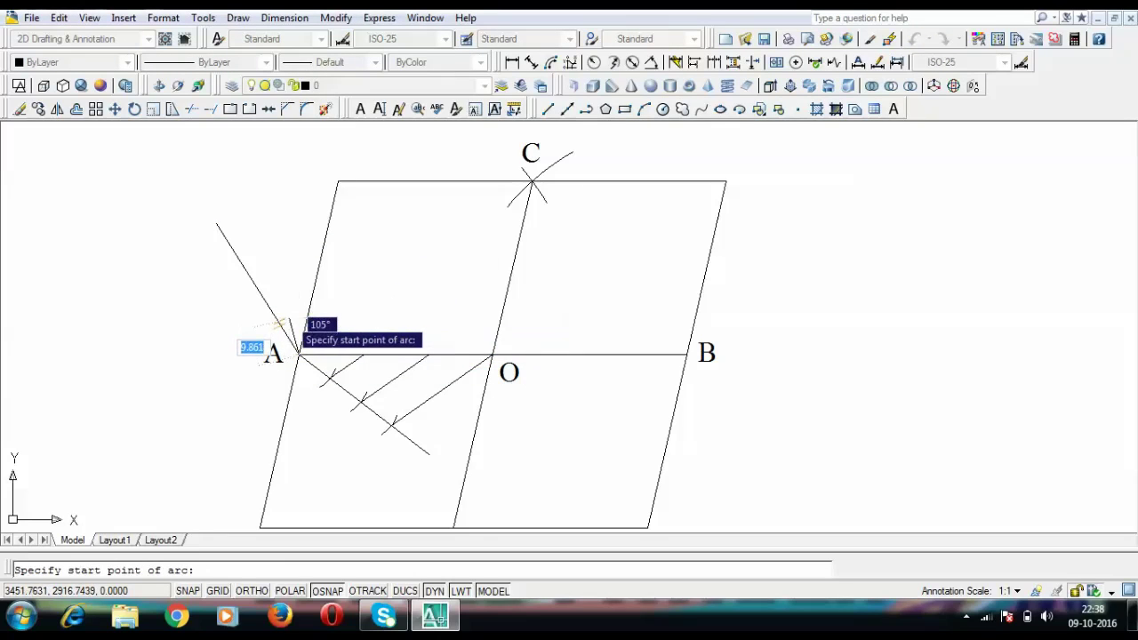
left_click(286, 325)
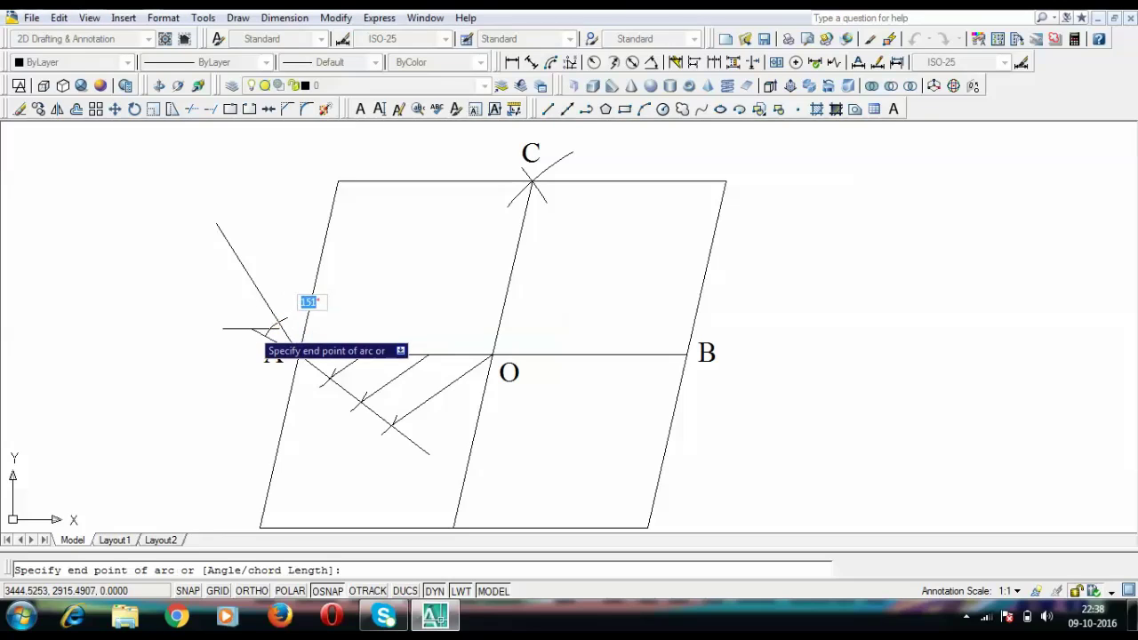
left_click(265, 360)
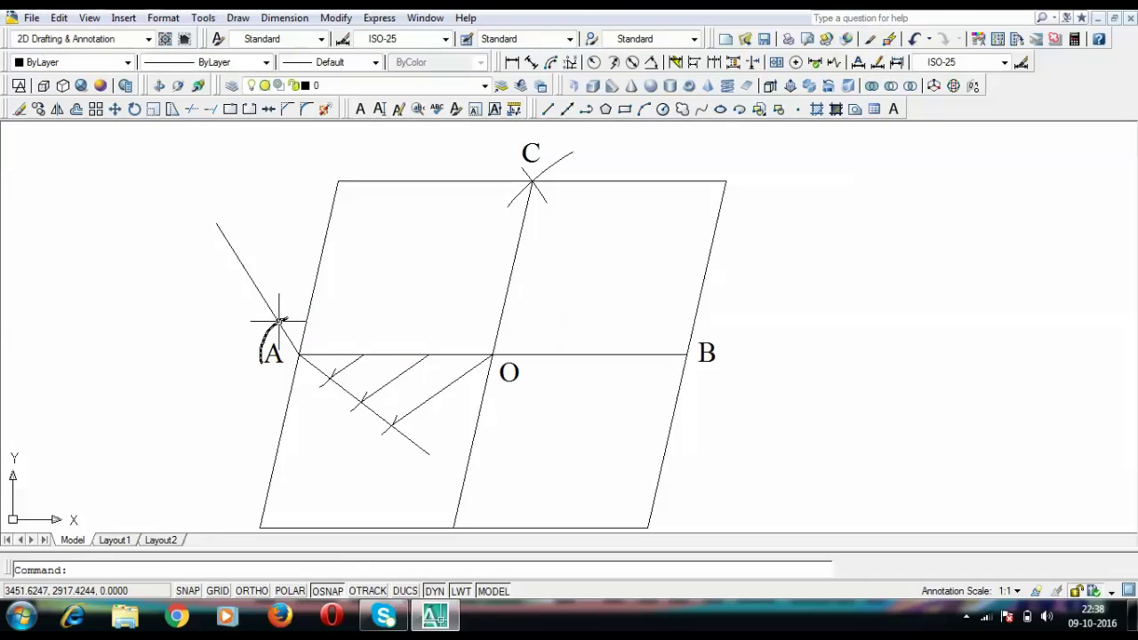
- Shorten the arc with its grip into a small tick mark
scroll(275, 320, "up", 3)
left_click(267, 331)
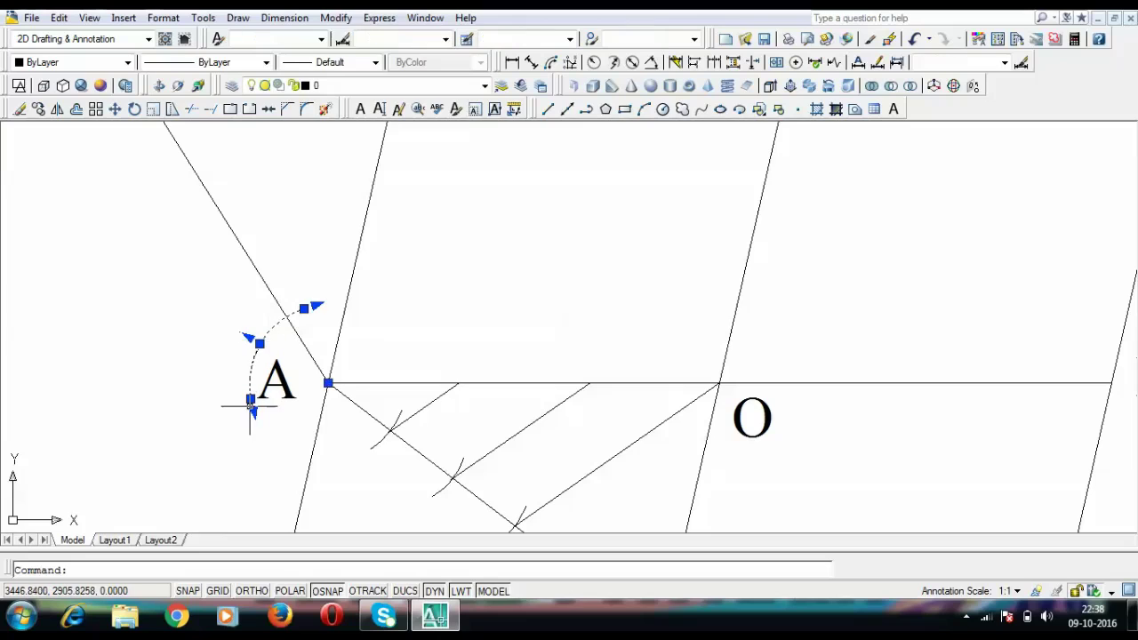
left_click(251, 398)
left_click(264, 334)
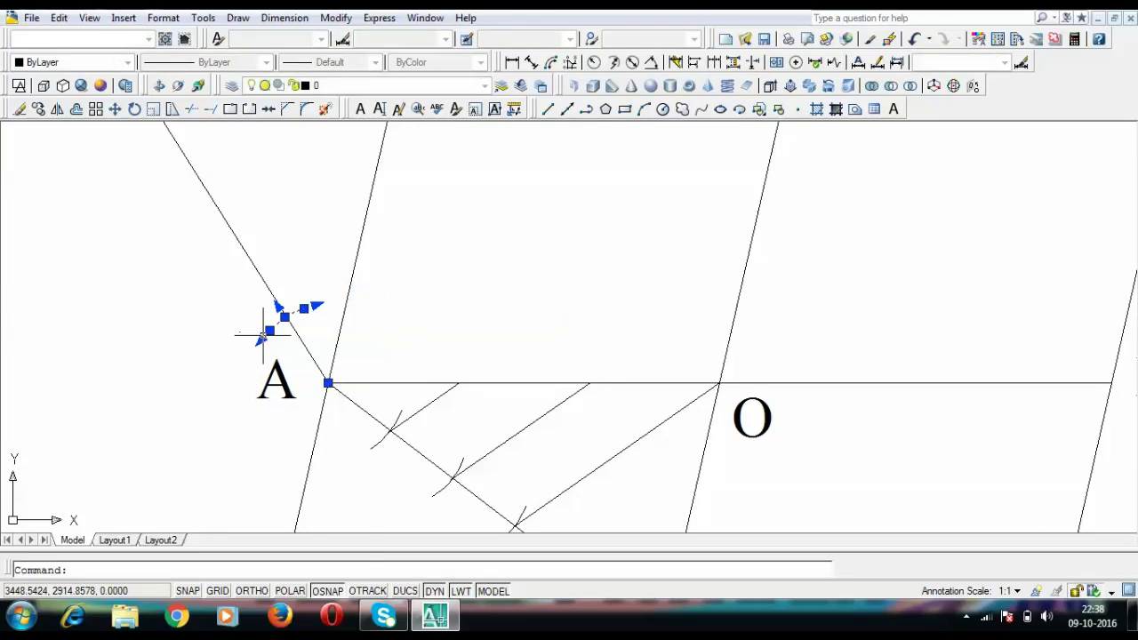
key("Escape")
- Copy the arc tick twice along the line for three equally spaced marks
left_click(290, 316)
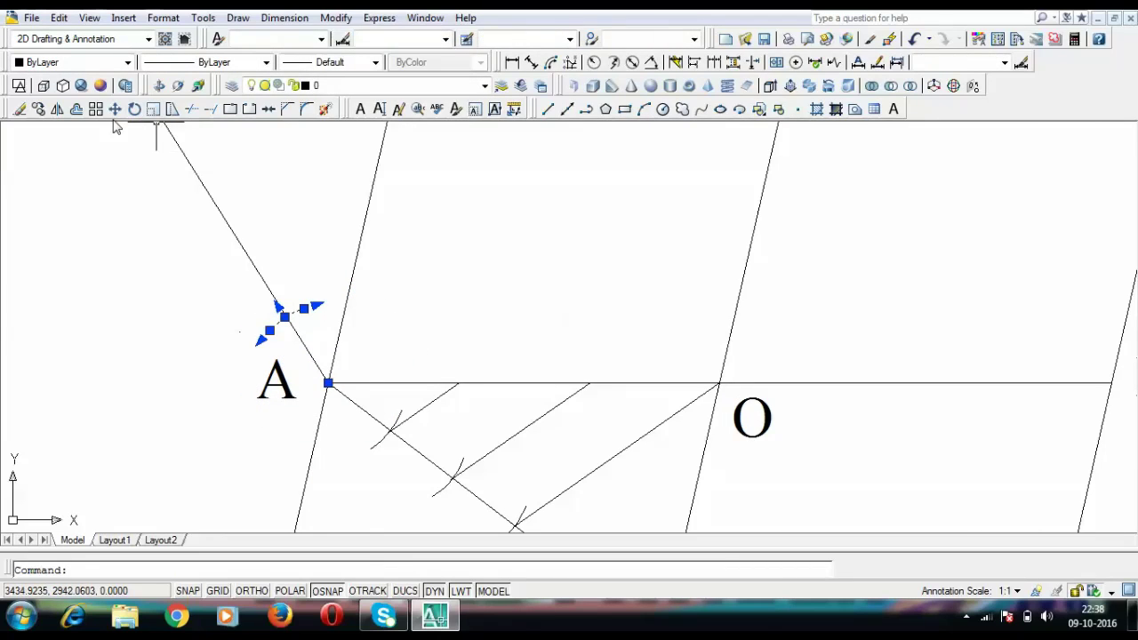
left_click(38, 108)
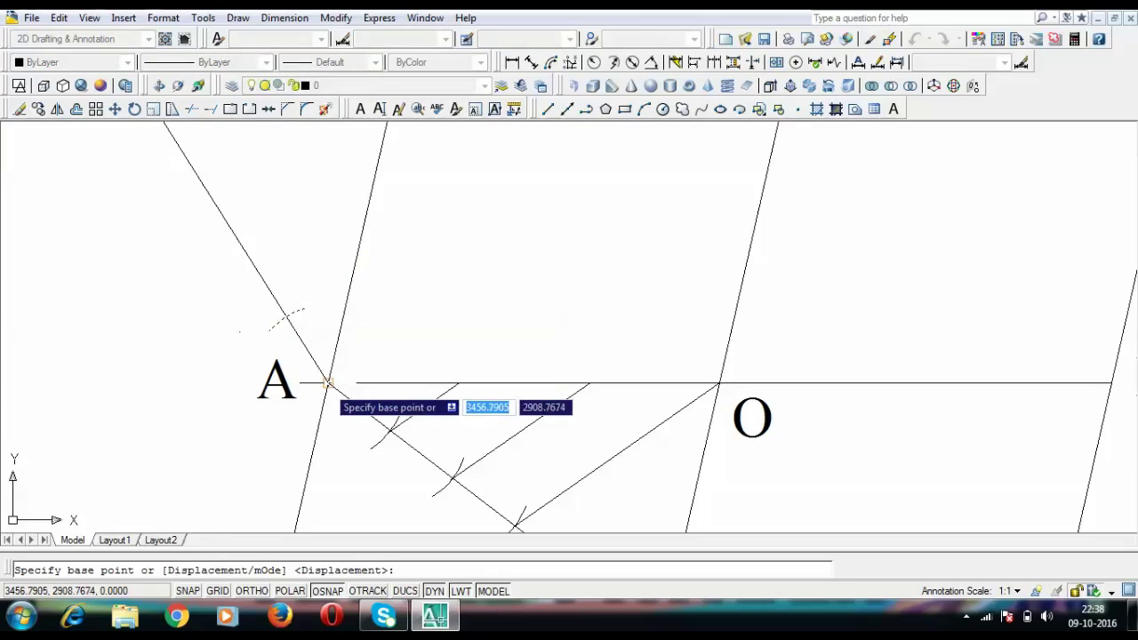
left_click(328, 384)
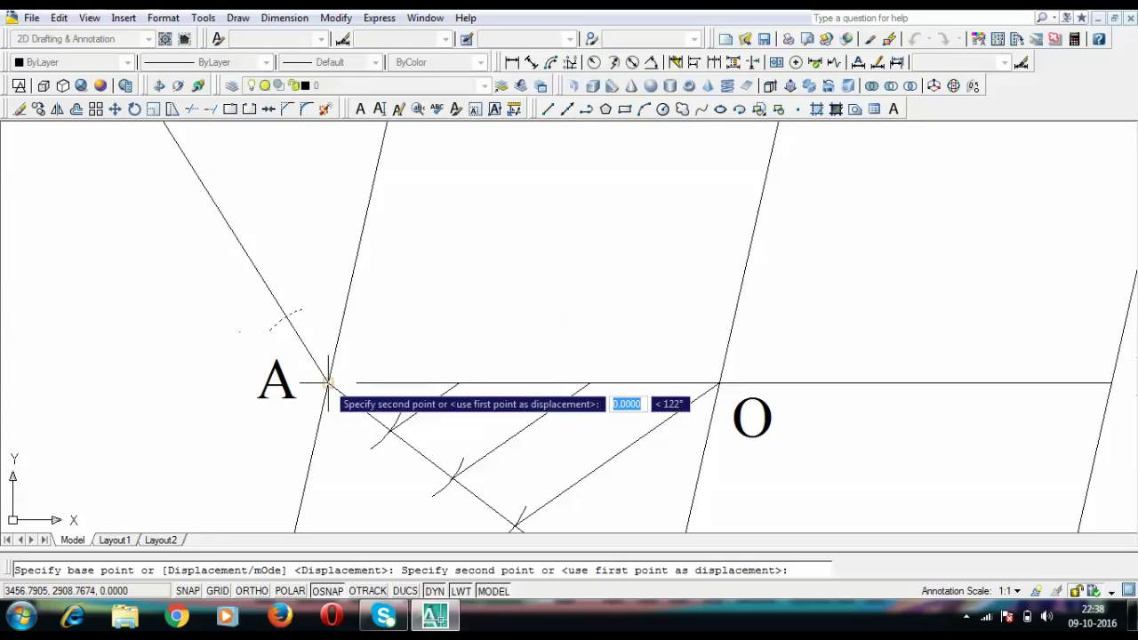
left_click(287, 316)
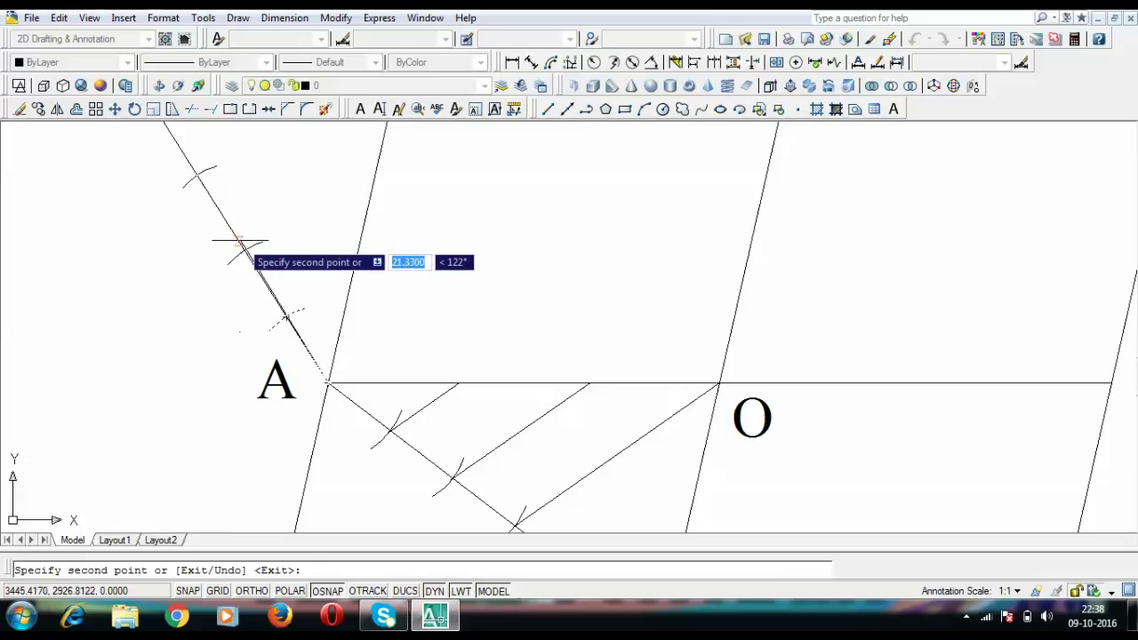
left_click(242, 251)
key("Return")
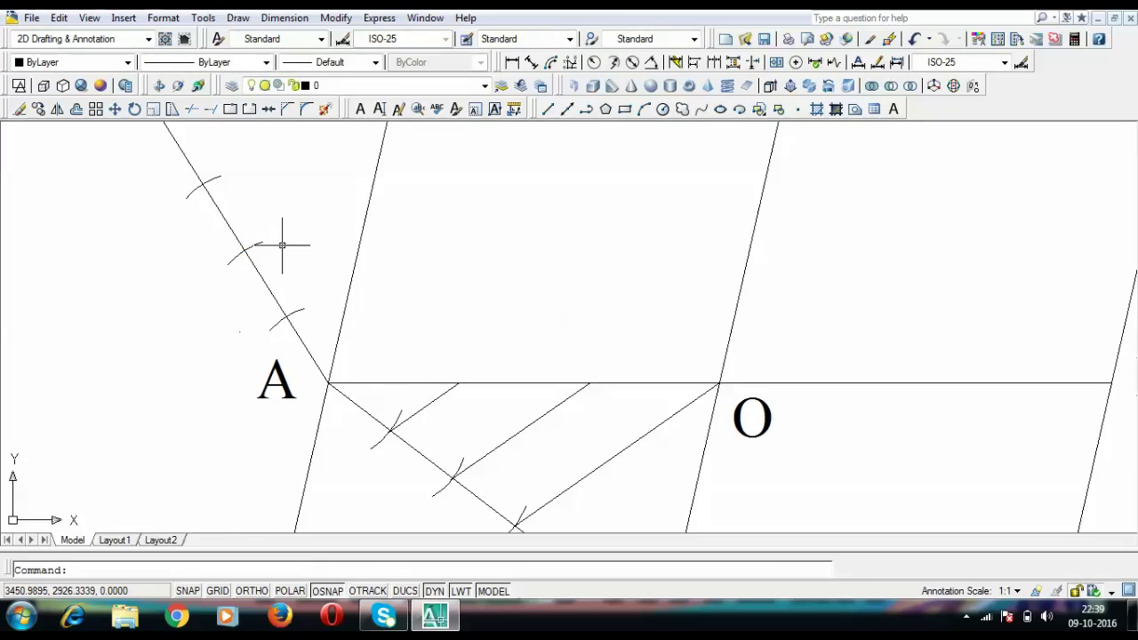
scroll(279, 246, "down", 2)
- Draw a line from the topmost tick to the parallelogram's top-left corner
type("l")
key("Return")
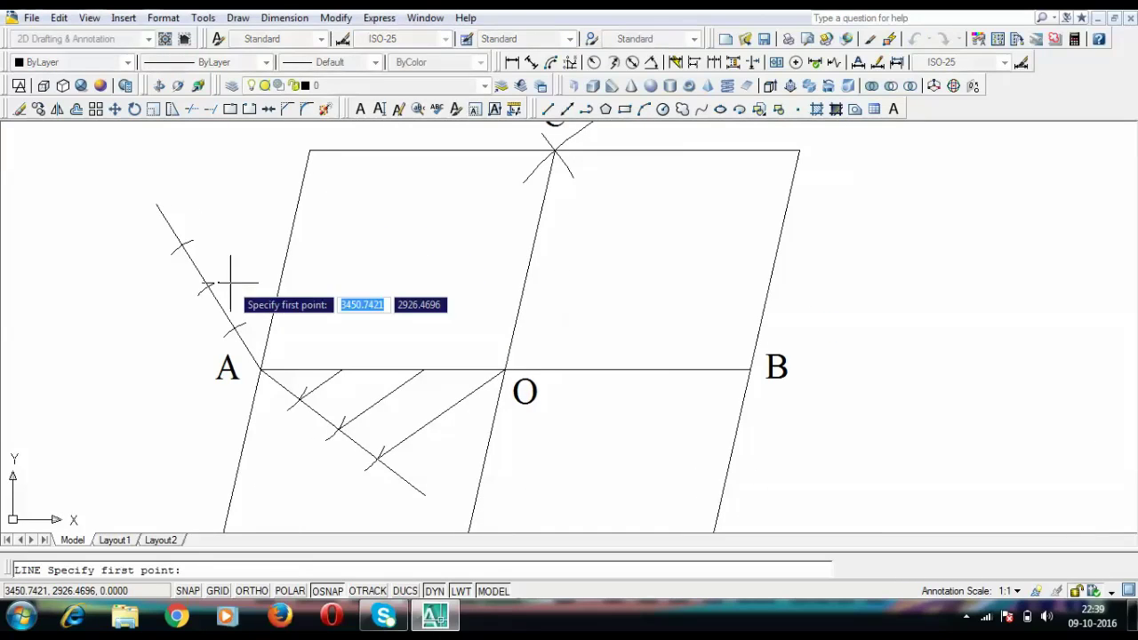
left_click(182, 242)
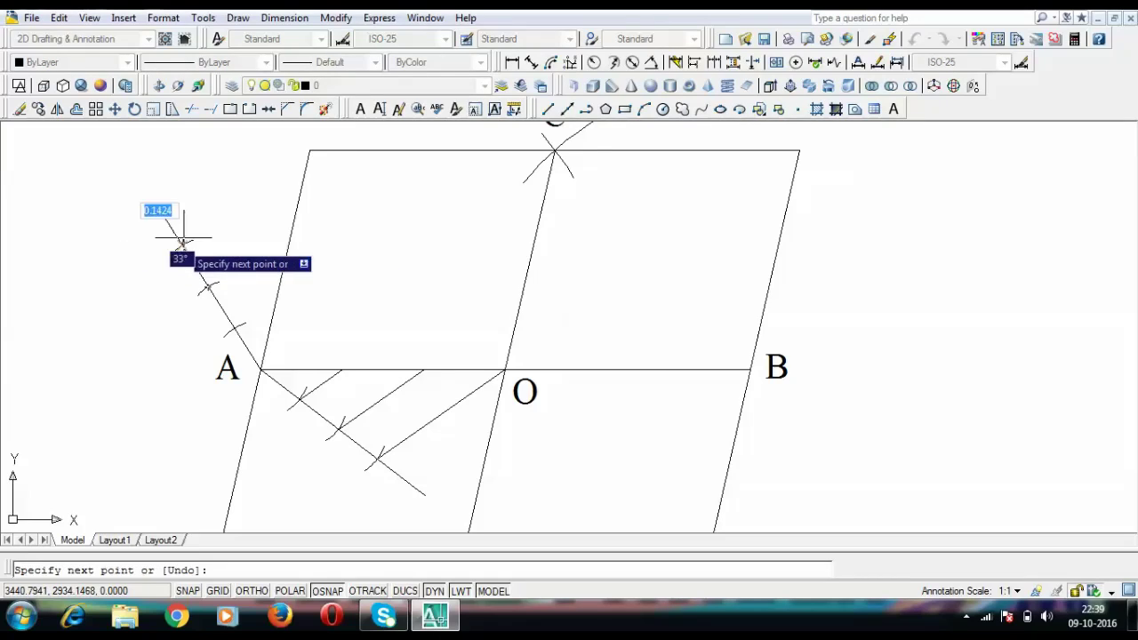
left_click(302, 154)
key("Return")
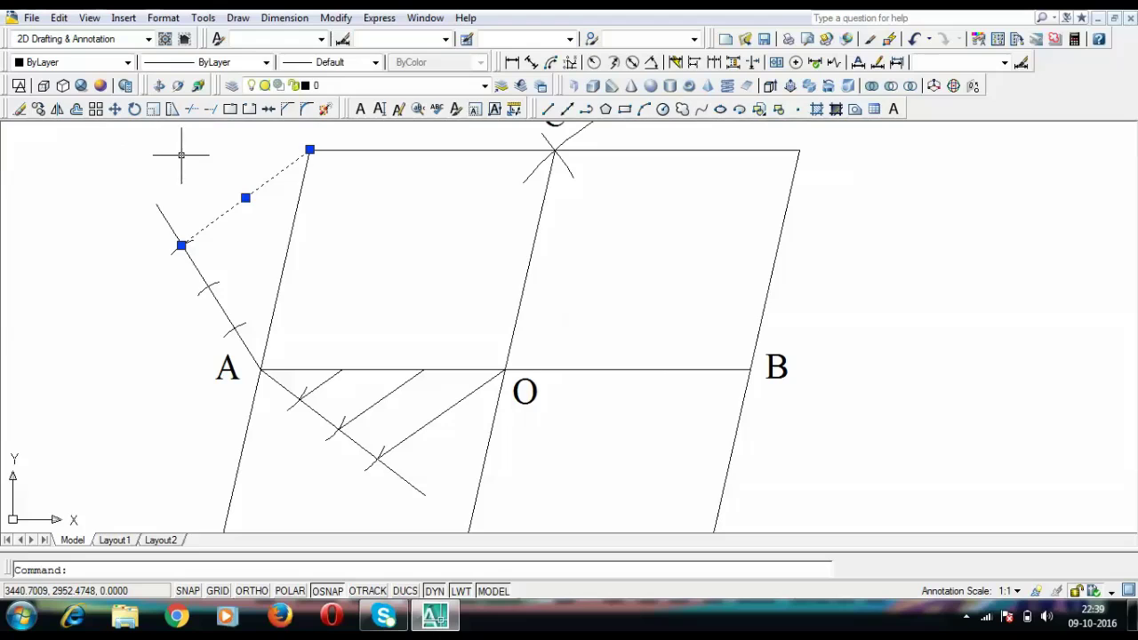
- Copy that line parallel through the middle and lowest ticks
left_click(40, 110)
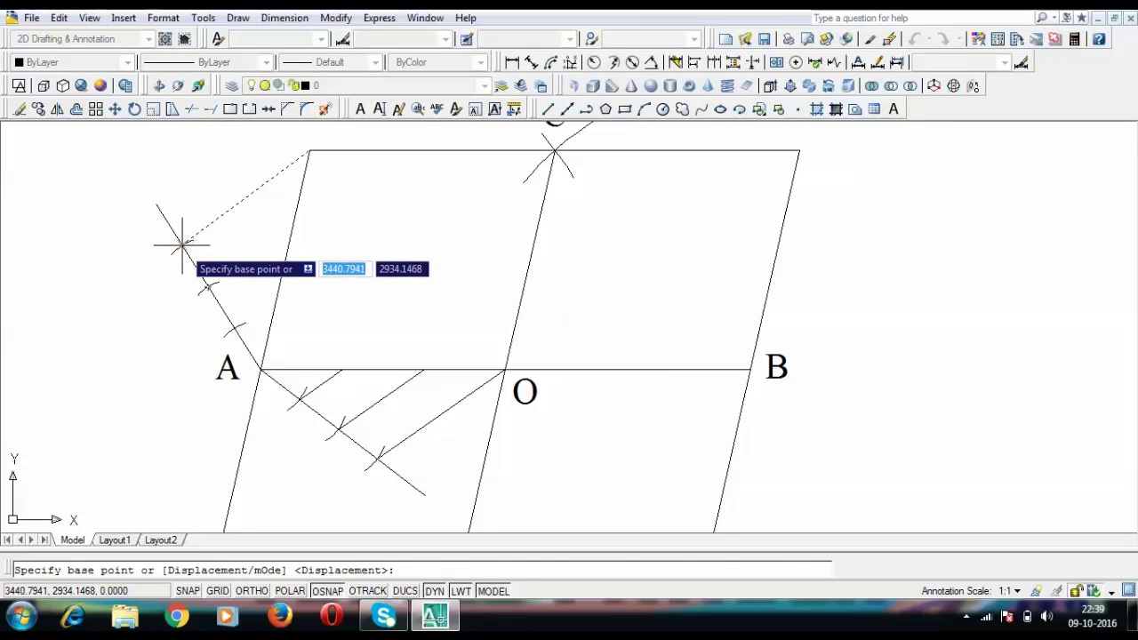
left_click(183, 244)
left_click(206, 288)
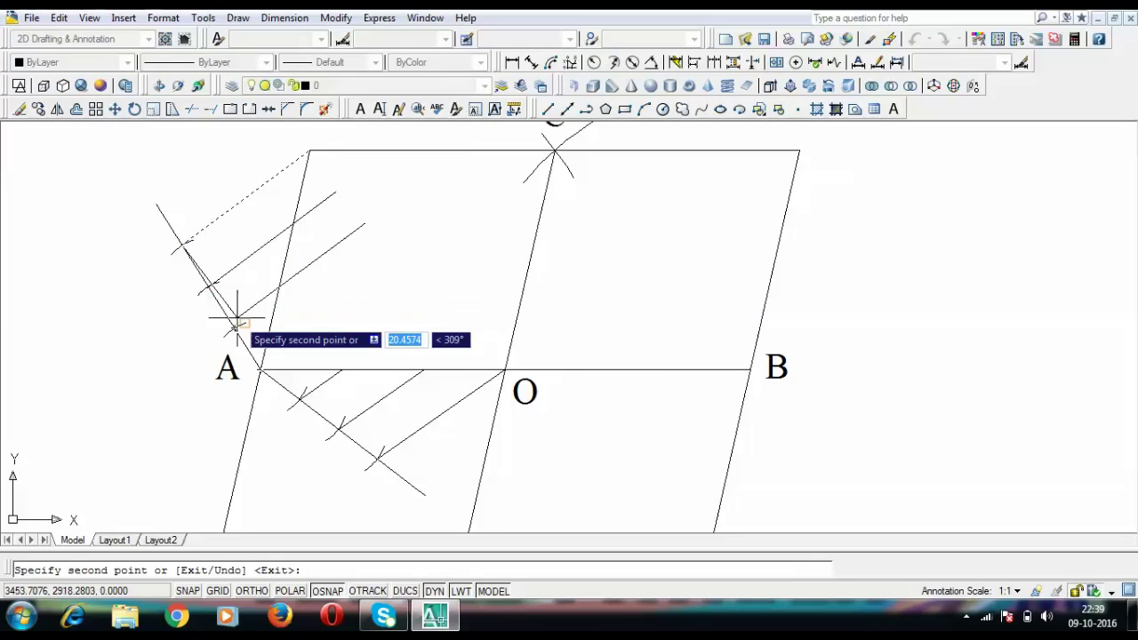
left_click(233, 329)
key("Return")
left_click(394, 300)
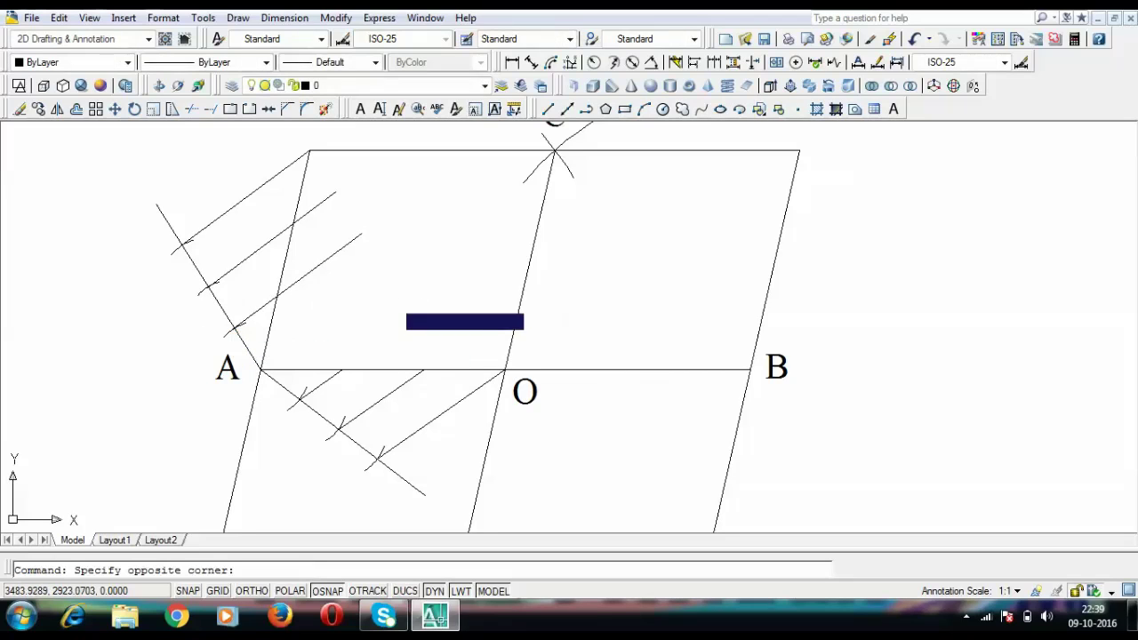
- Begin trimming the construction lines with a crossing window over their overshooting ends
left_click(316, 185)
left_click(306, 183)
left_click(304, 183)
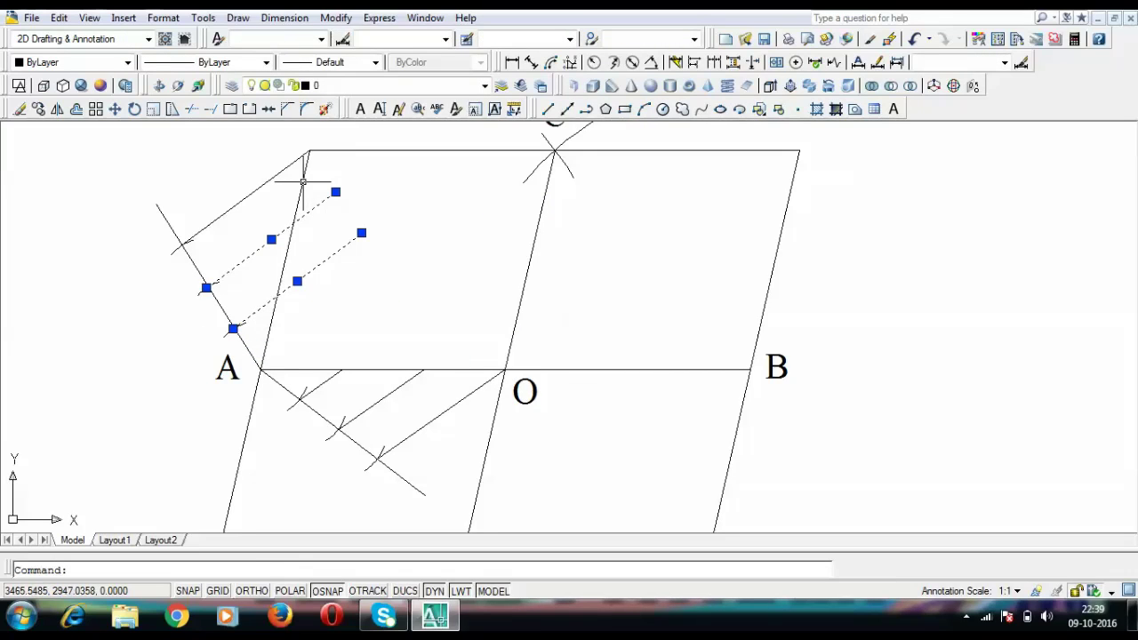
left_click(191, 109)
left_click(331, 187)
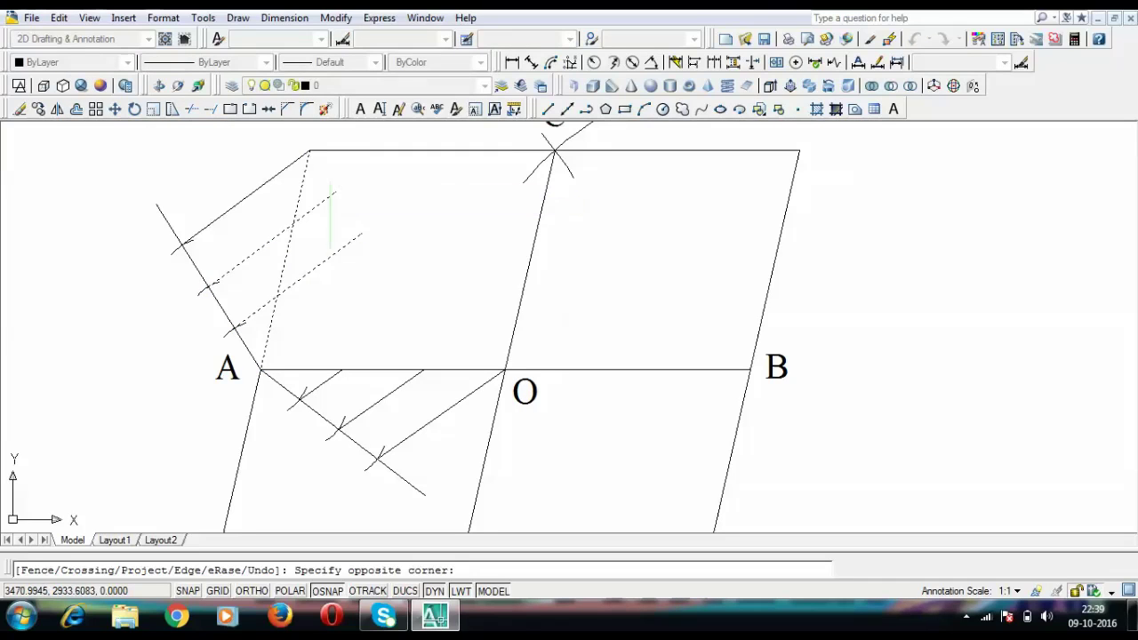
- Trim the line ends past the left side and label the two crossings 1 and 2
left_click(329, 286)
key("Return")
key("ctrl+v")
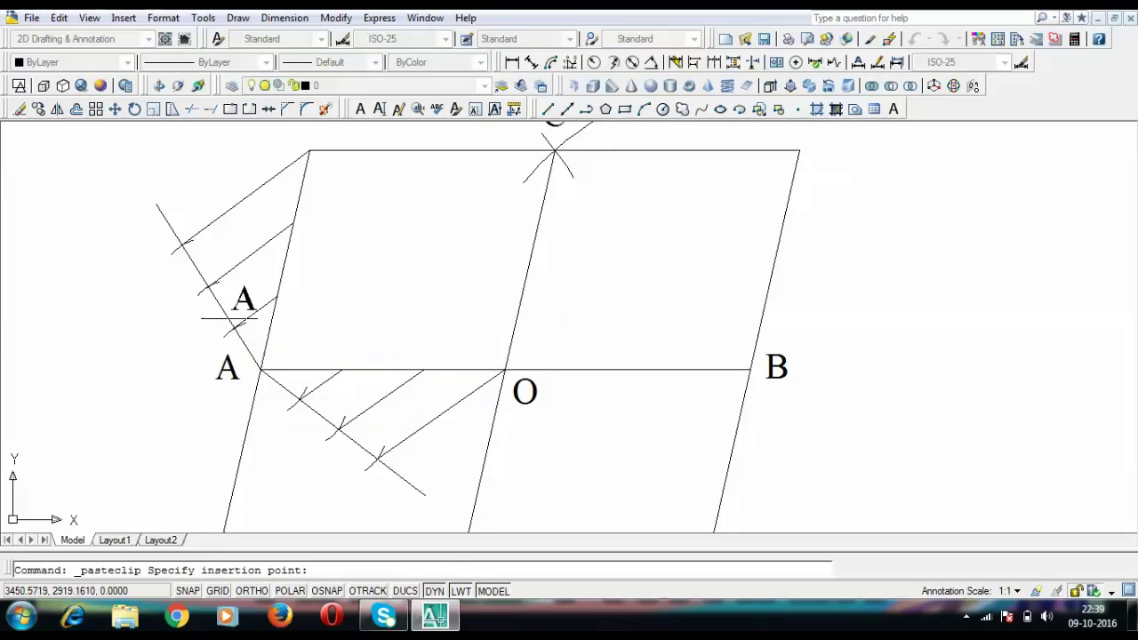
left_click(238, 319)
key("ctrl+v")
left_click(260, 240)
double_click(253, 299)
type("1")
key("Return")
key("Return")
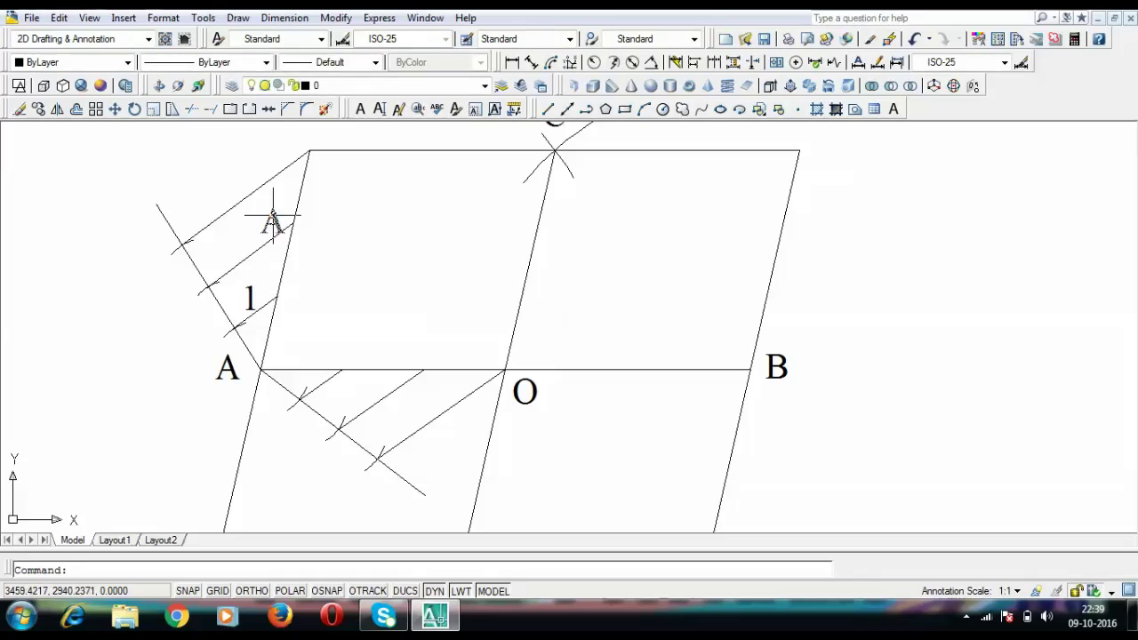
type("2")
key("Return")
key("Return")
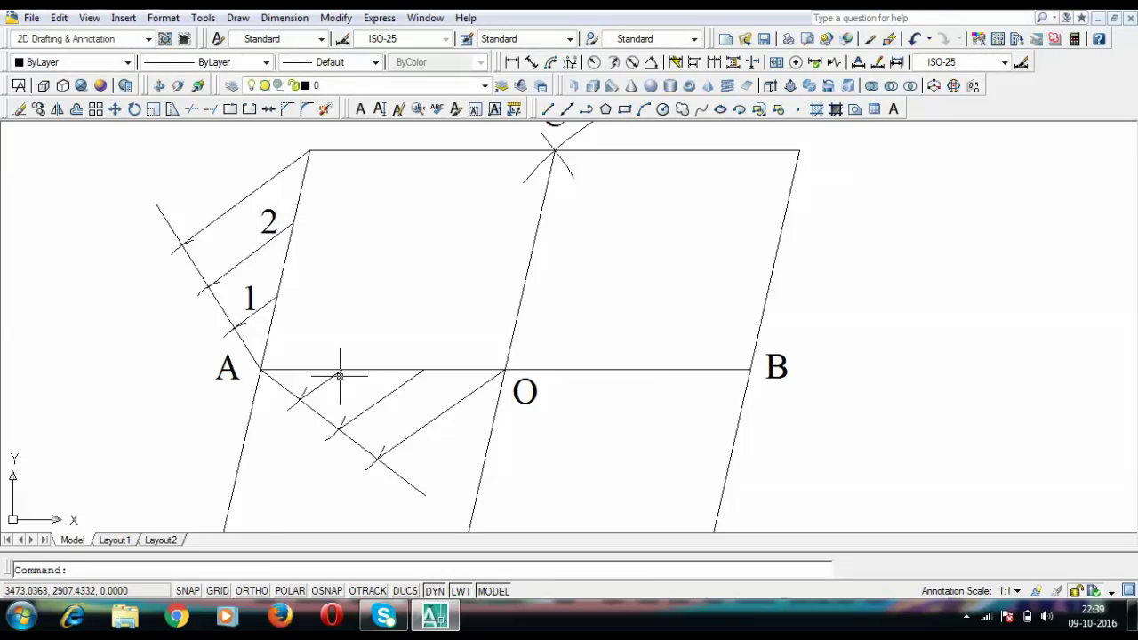
- Label the two marks on AO as 1' and 2' using copies of the A label
type("A")
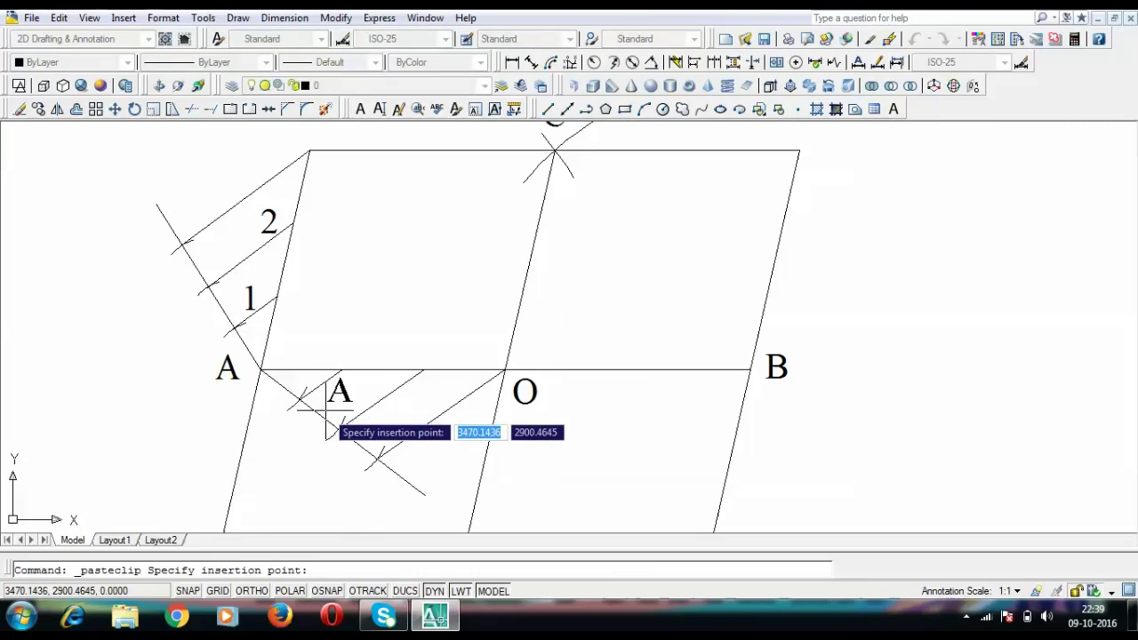
left_click(337, 404)
double_click(338, 391)
type("1'")
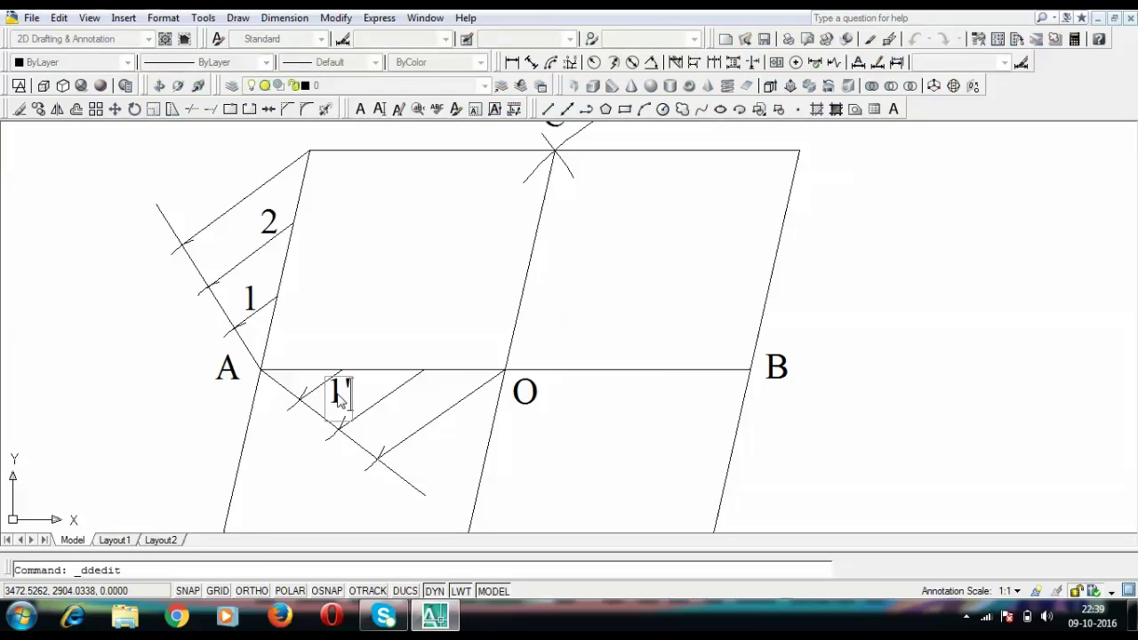
key("Return")
key("Return")
key("ctrl+v")
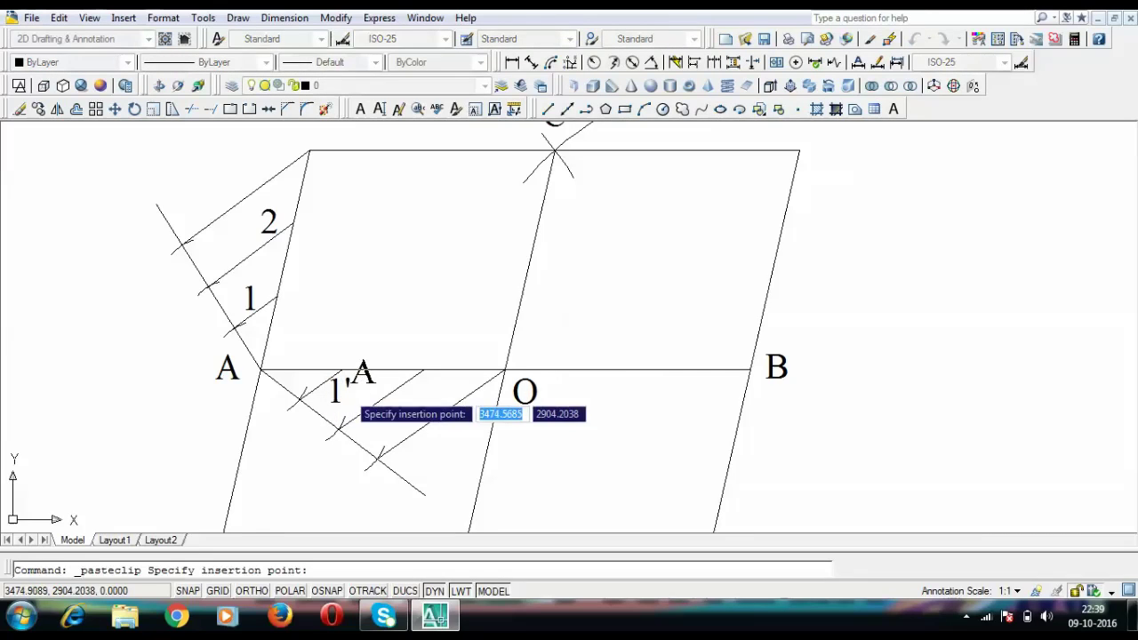
left_click(419, 399)
double_click(418, 392)
type("2'")
key("Return")
key("Return")
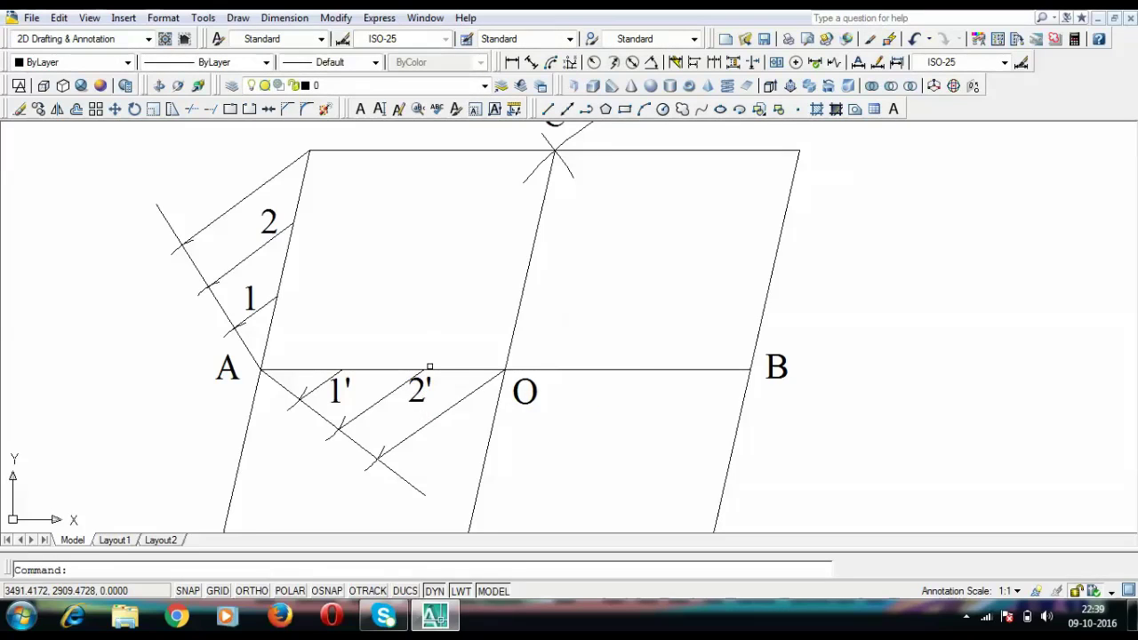
type("l")
key("Return")
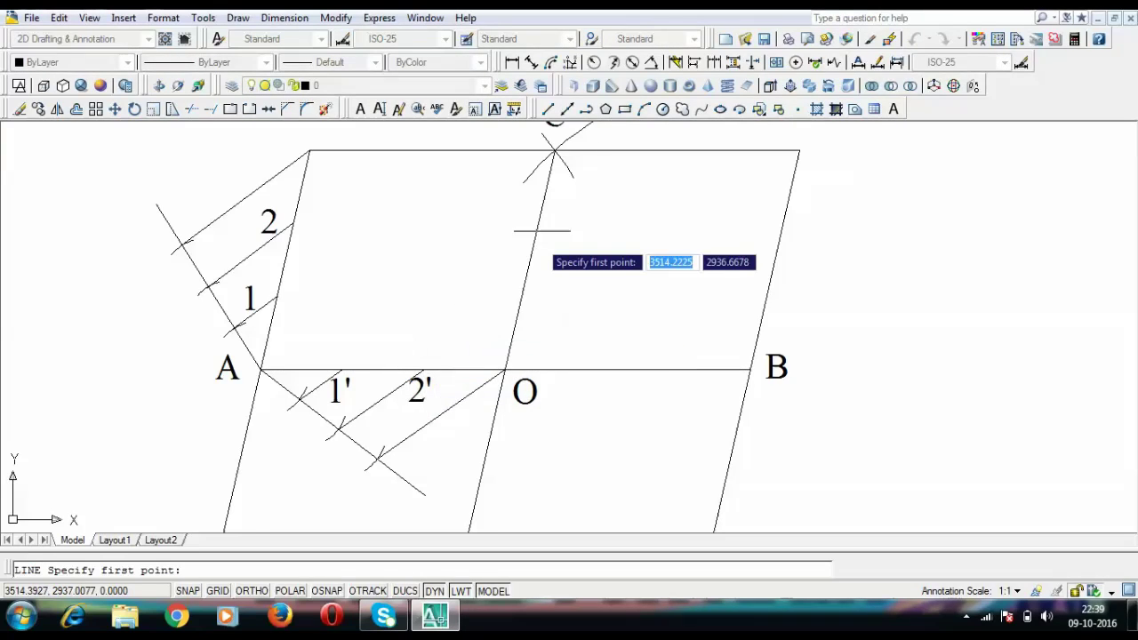
- Draw a line from point 2 to C, then continue from C to point 1
left_click_drag(549, 191, 542, 214)
left_click(303, 173)
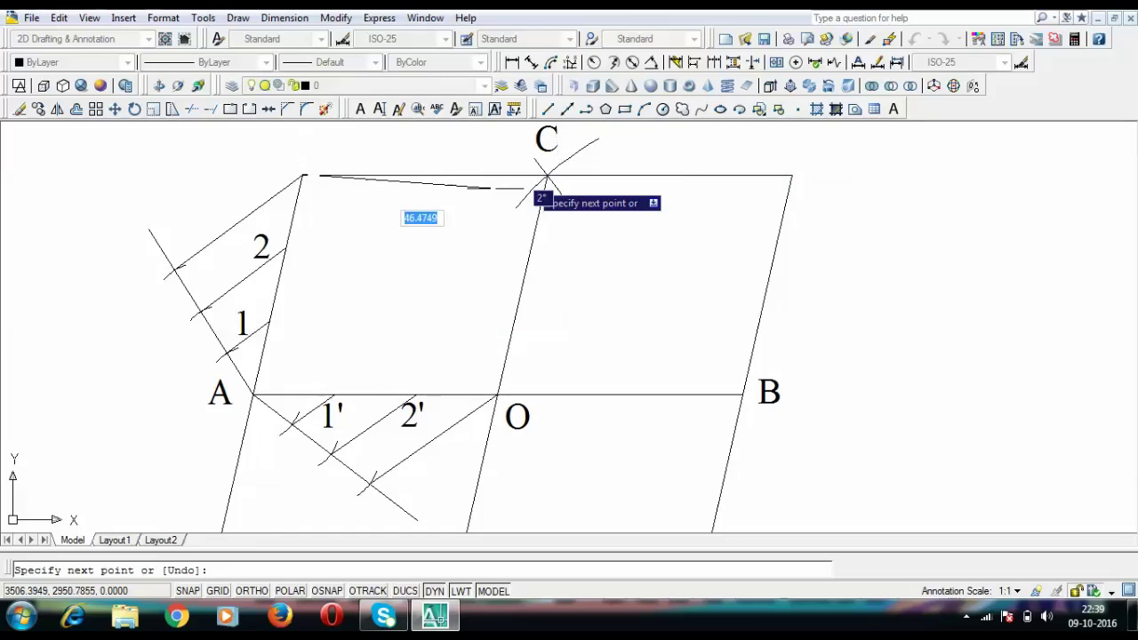
key("Escape")
key("Return")
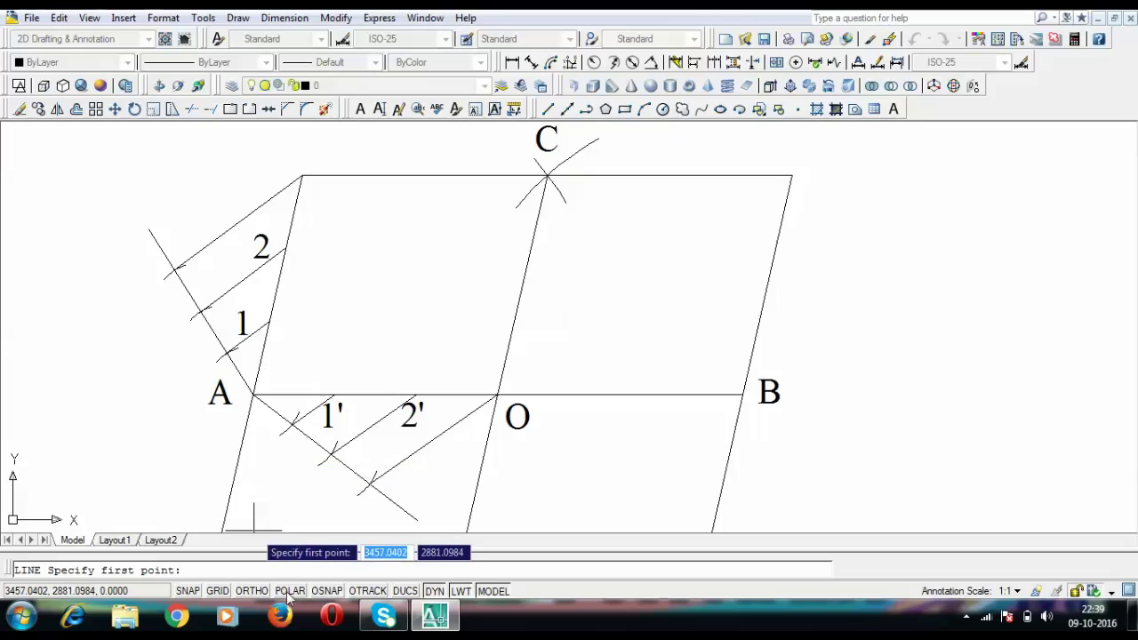
left_click(285, 247)
left_click(546, 175)
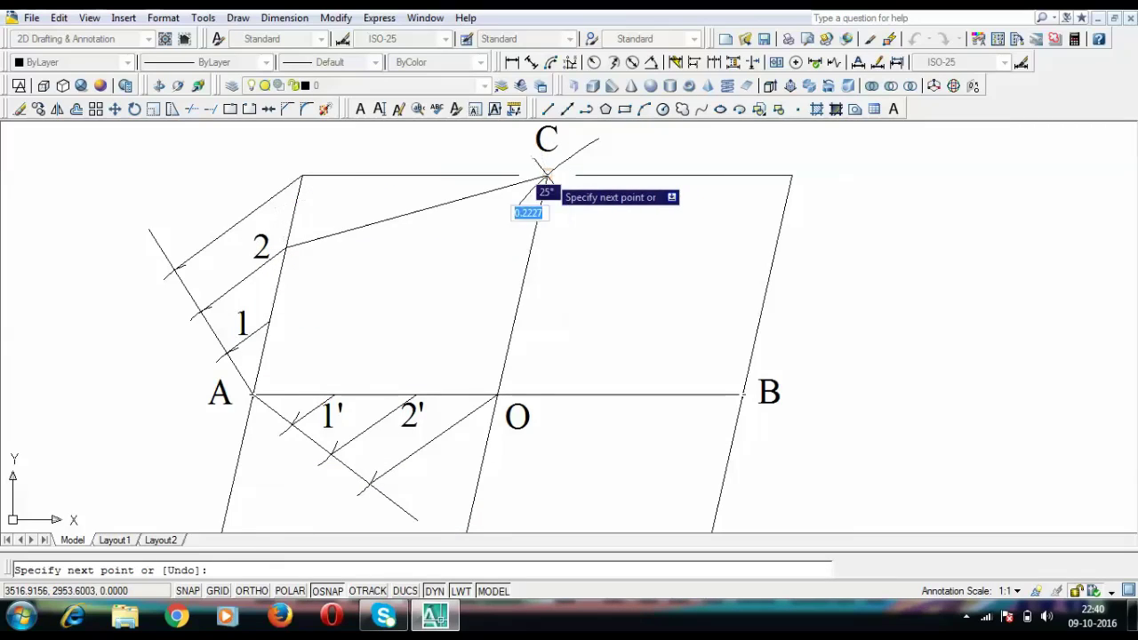
left_click(269, 321)
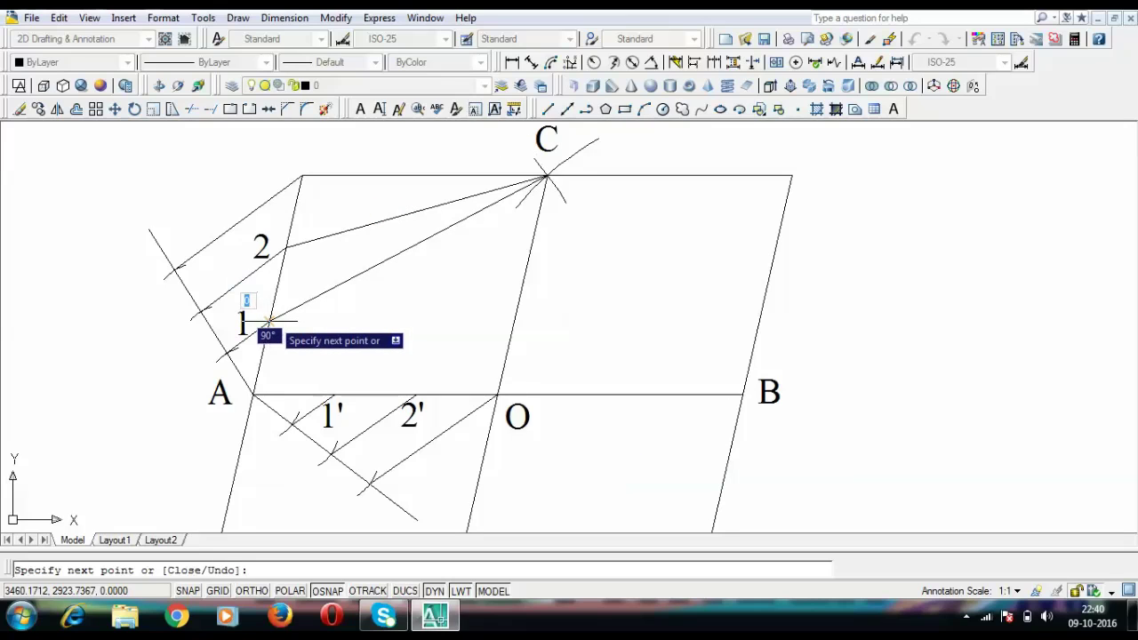
key("Return")
left_click_drag(371, 341, 367, 213)
- Draw lines joining point 1' to D and D to point 2'
scroll(330, 256, "down", 2)
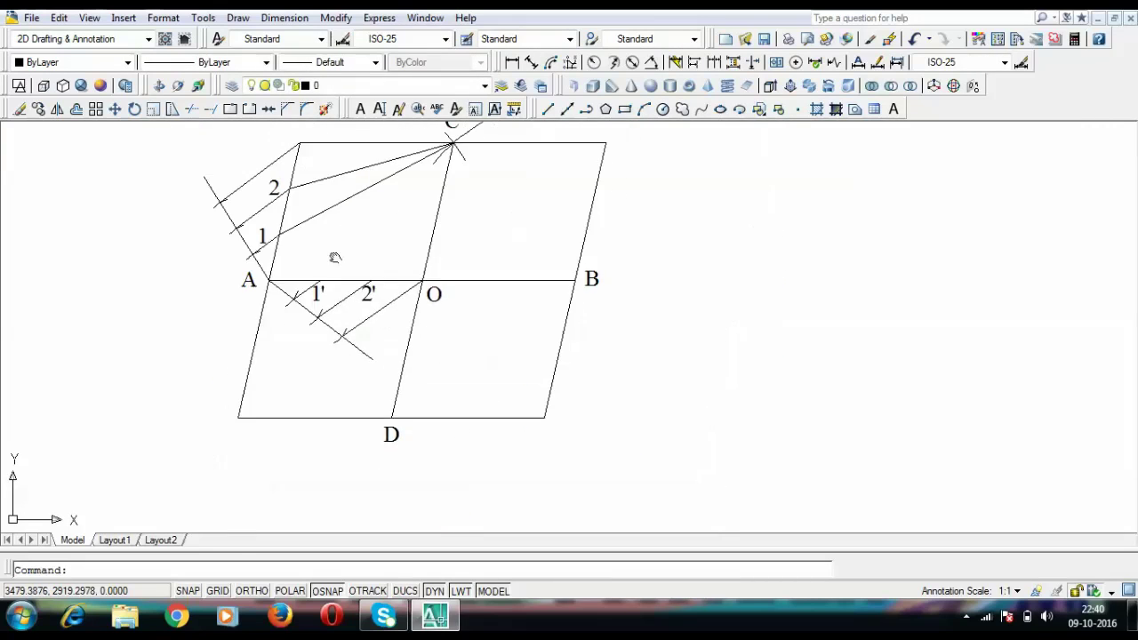
left_click_drag(338, 251, 324, 278)
type("l")
key("Return")
scroll(307, 316, "up", 2)
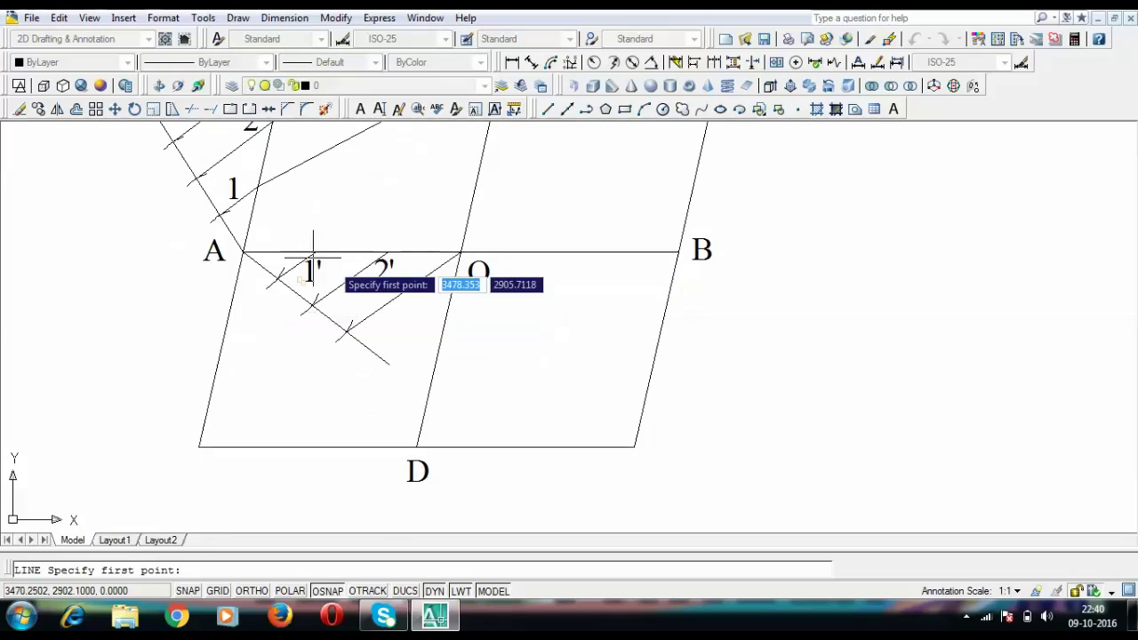
left_click(313, 255)
left_click(416, 446)
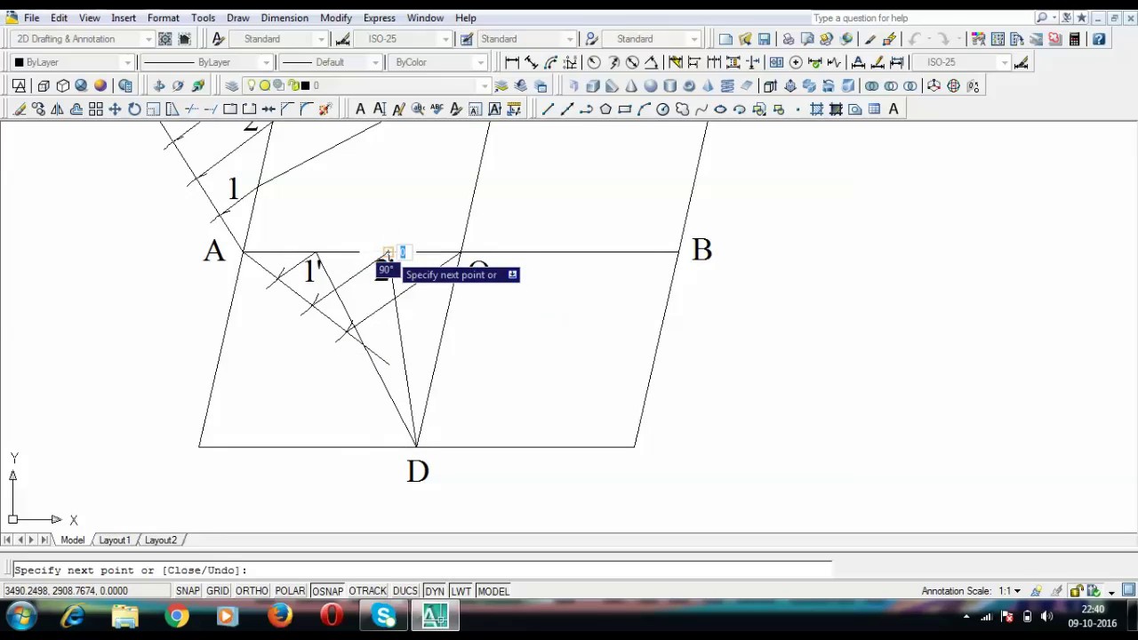
left_click(388, 253)
key("Return")
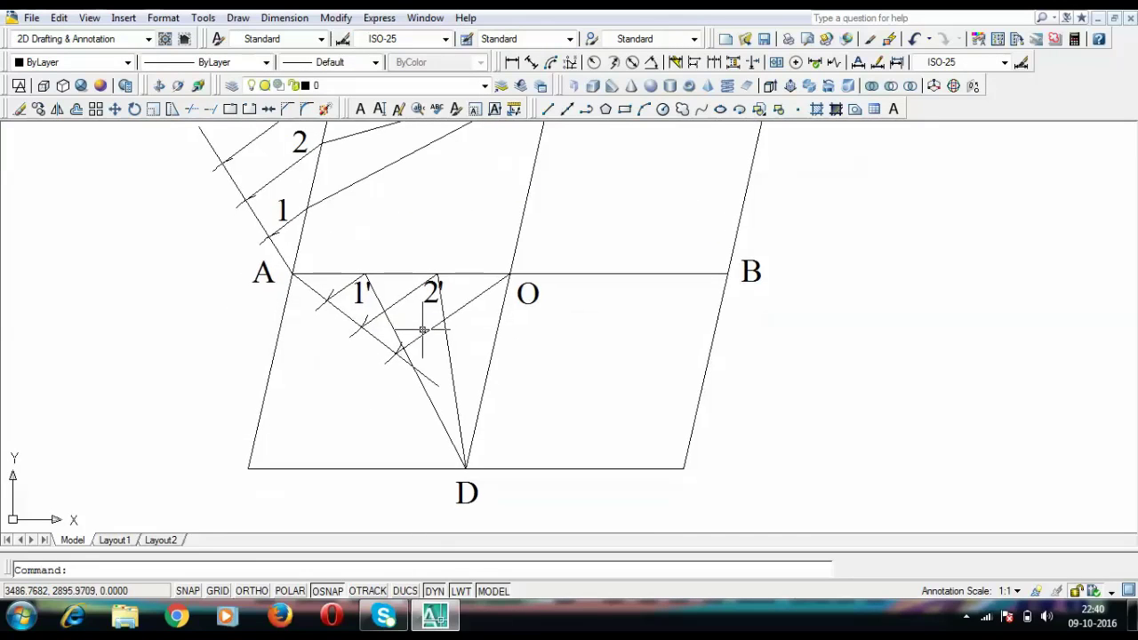
- Extend the line through 2' up to meet line 2–C
left_click(399, 343)
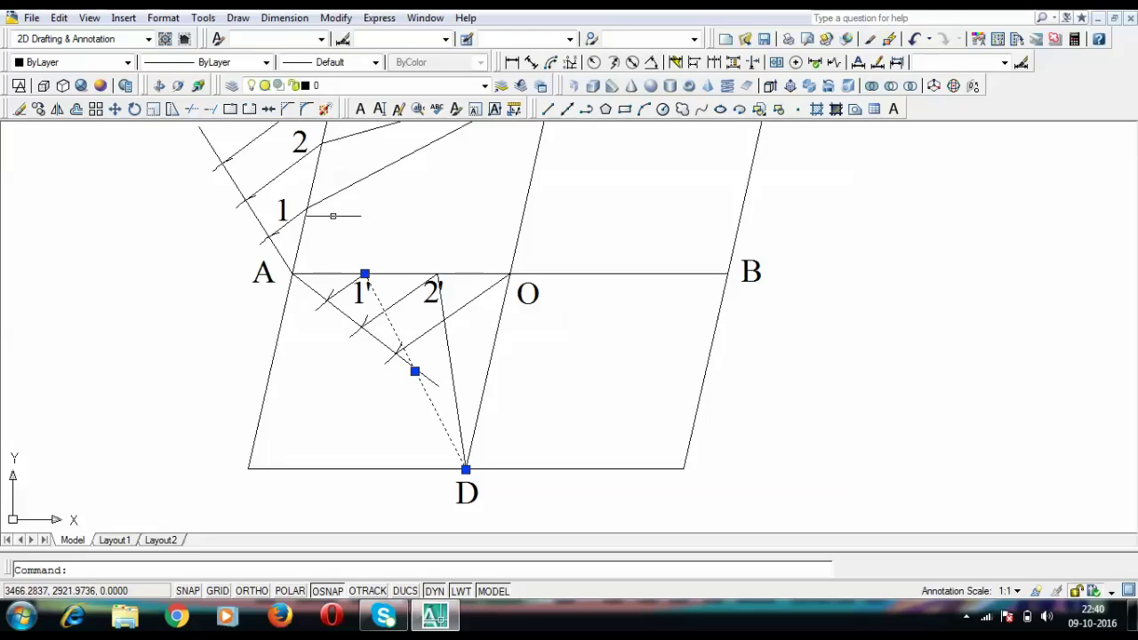
left_click(210, 109)
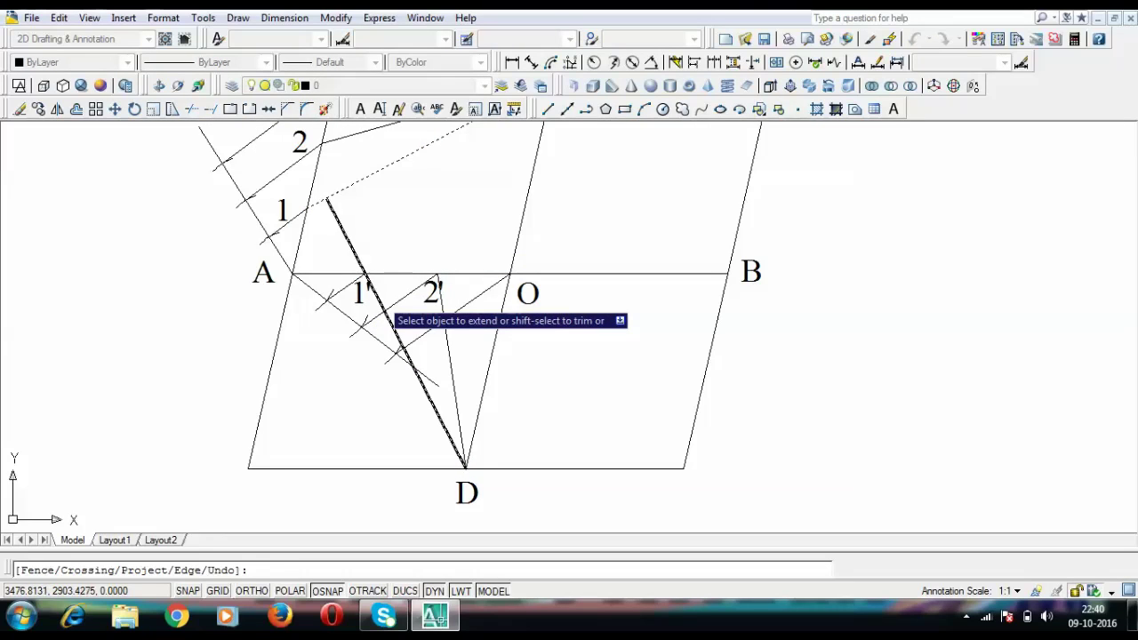
key("Return")
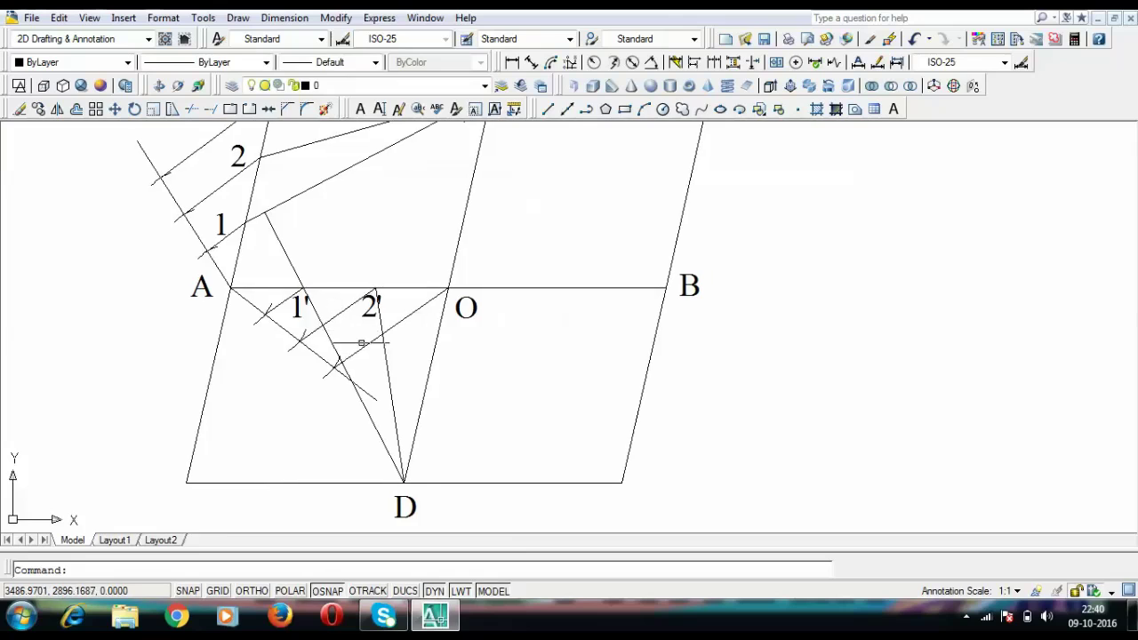
left_click(386, 354)
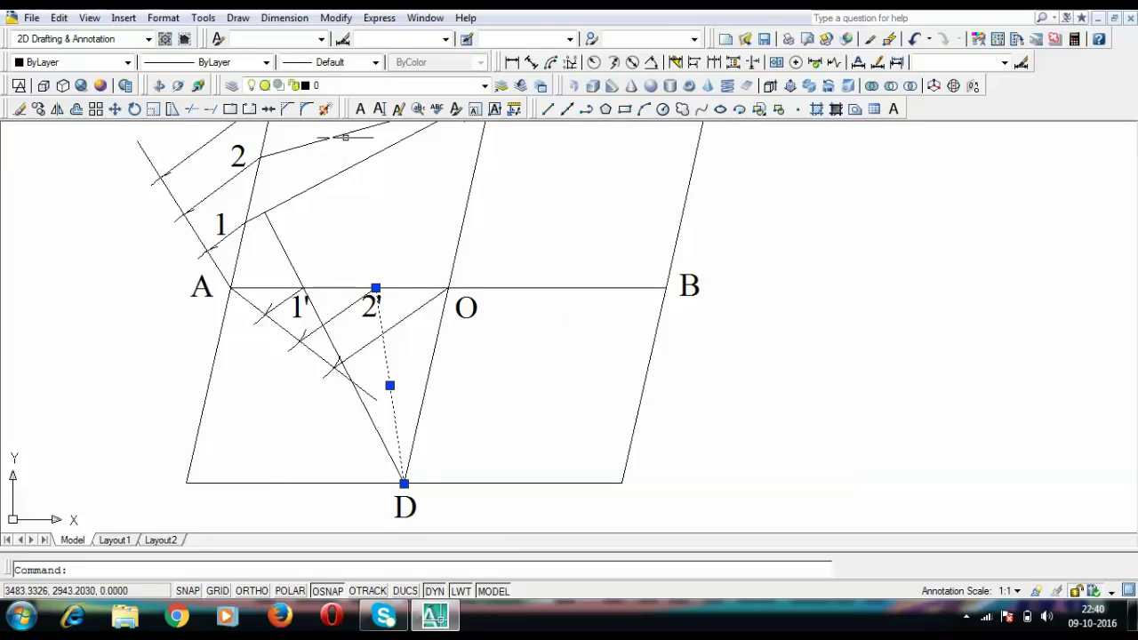
left_click_drag(346, 144, 343, 223)
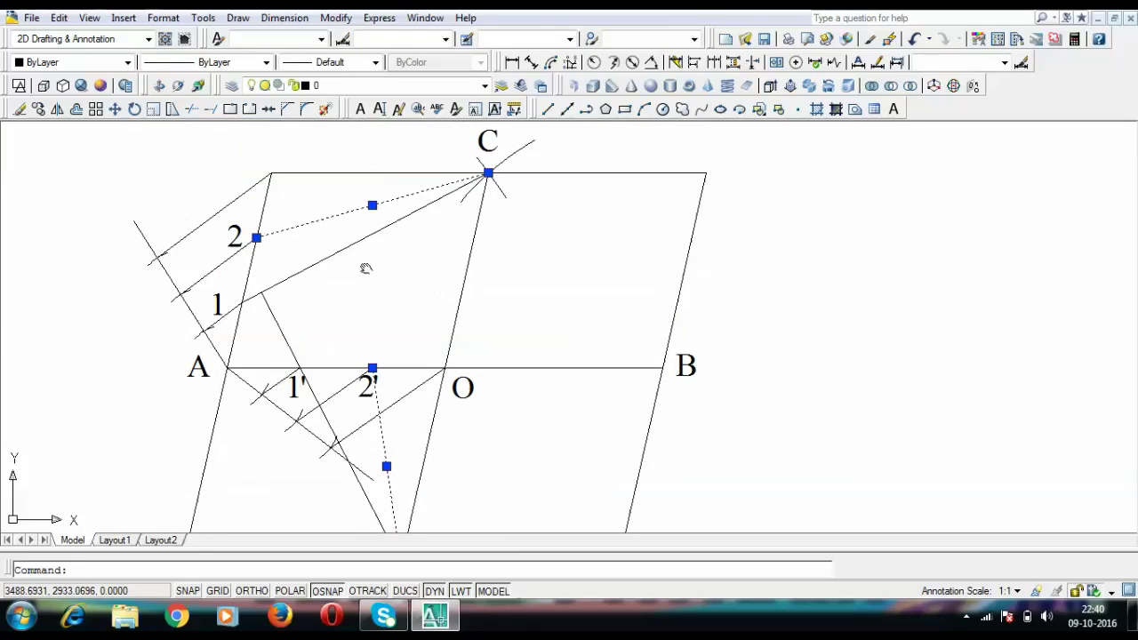
left_click(210, 111)
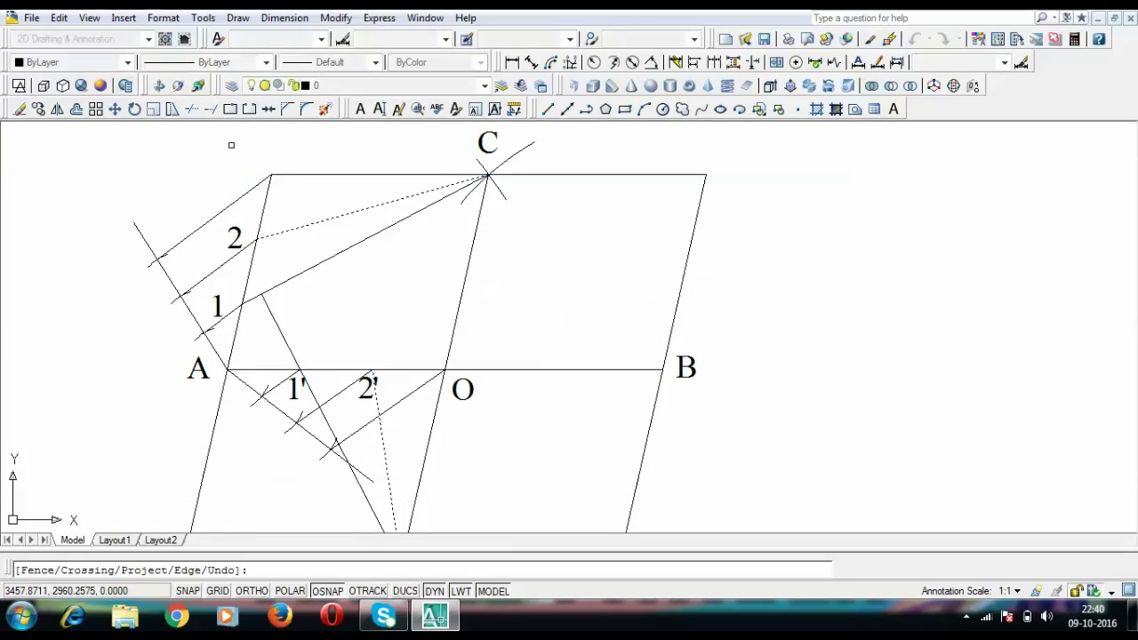
left_click(374, 402)
key("Return")
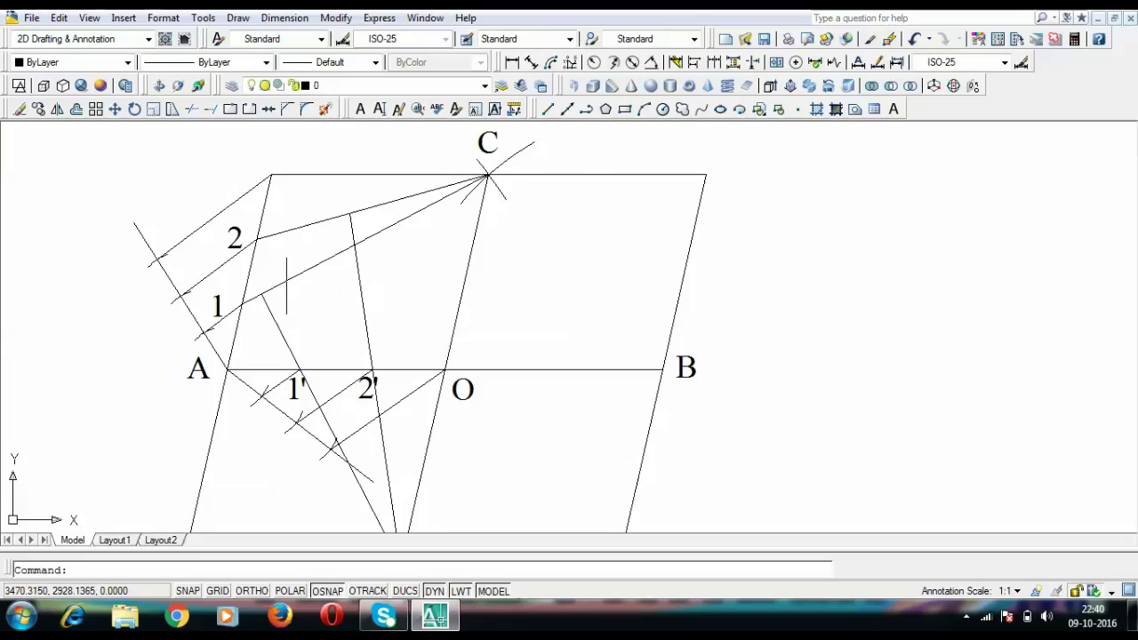
- Label the lower intersection P1 and the upper intersection P2 using copies of the A label
type("A")
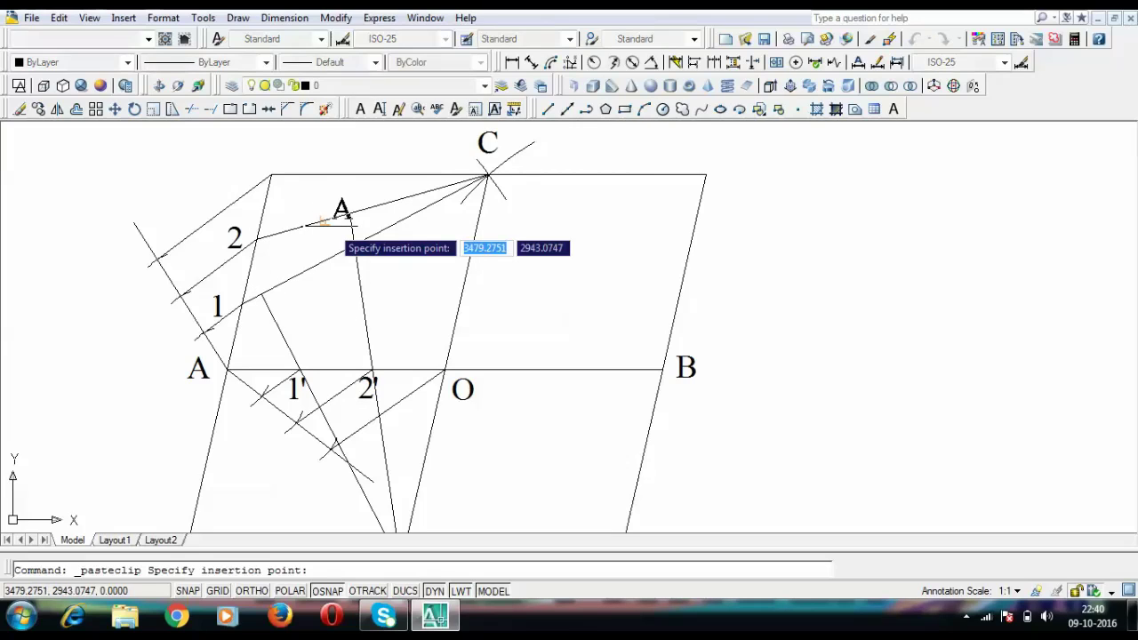
left_click(249, 271)
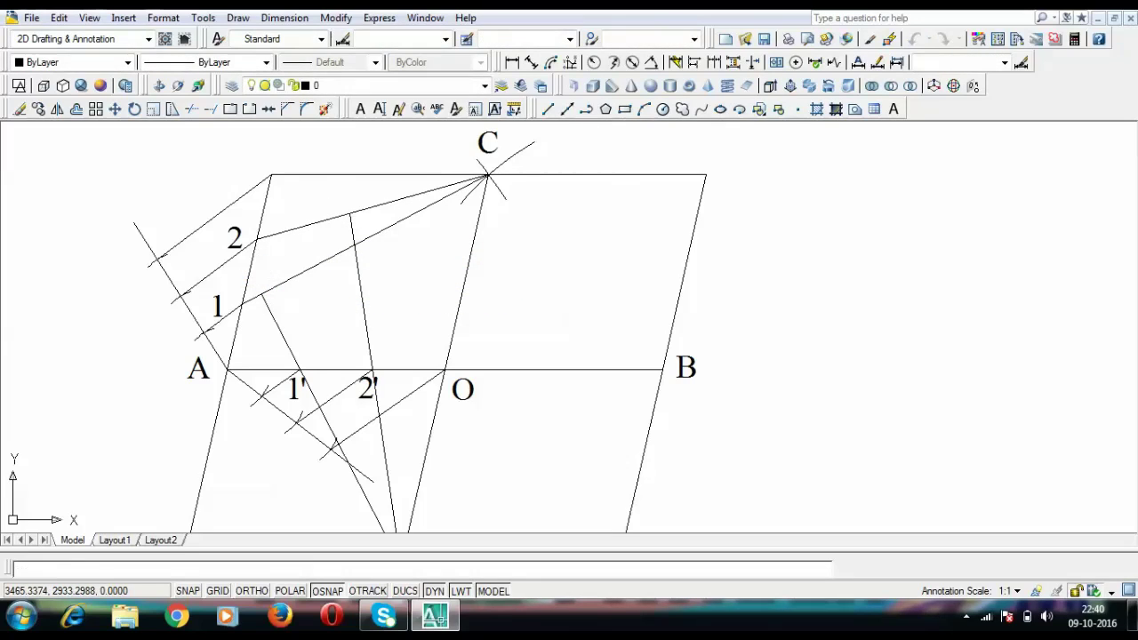
double_click(265, 267)
type("P1")
key("Return")
key("Escape")
key("ctrl+v")
left_click(323, 204)
double_click(335, 188)
type("P2")
key("Return")
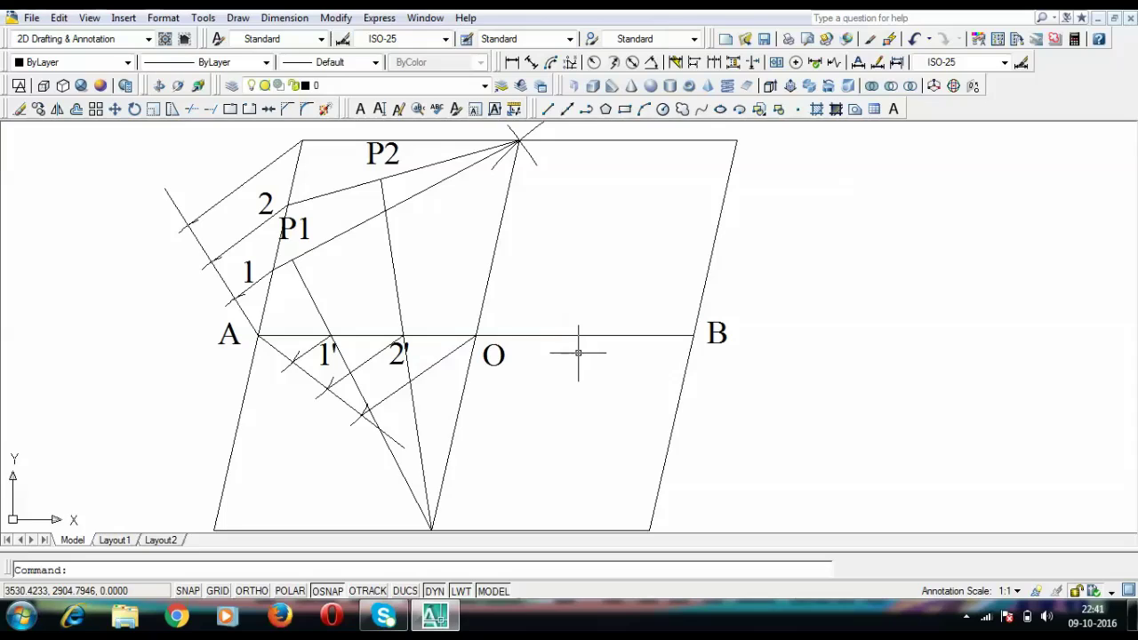
left_click(498, 335)
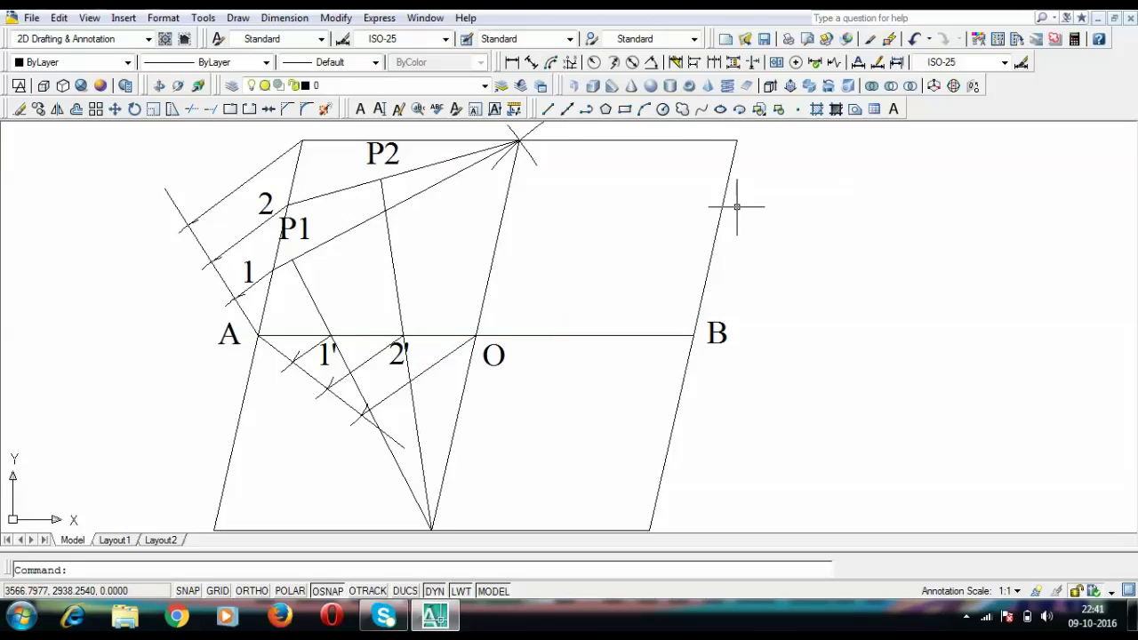
- Draw horizontal lines with Ortho from P2 and P1 rightward to near the parallelogram's right side
type("l")
key("Return")
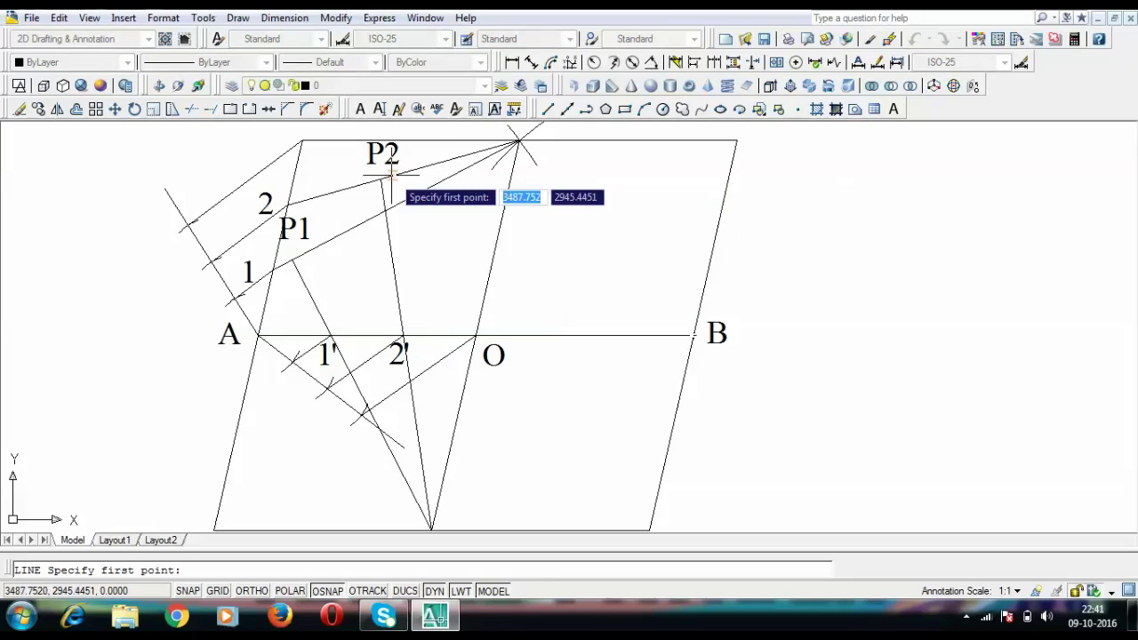
left_click(381, 179)
key("F8")
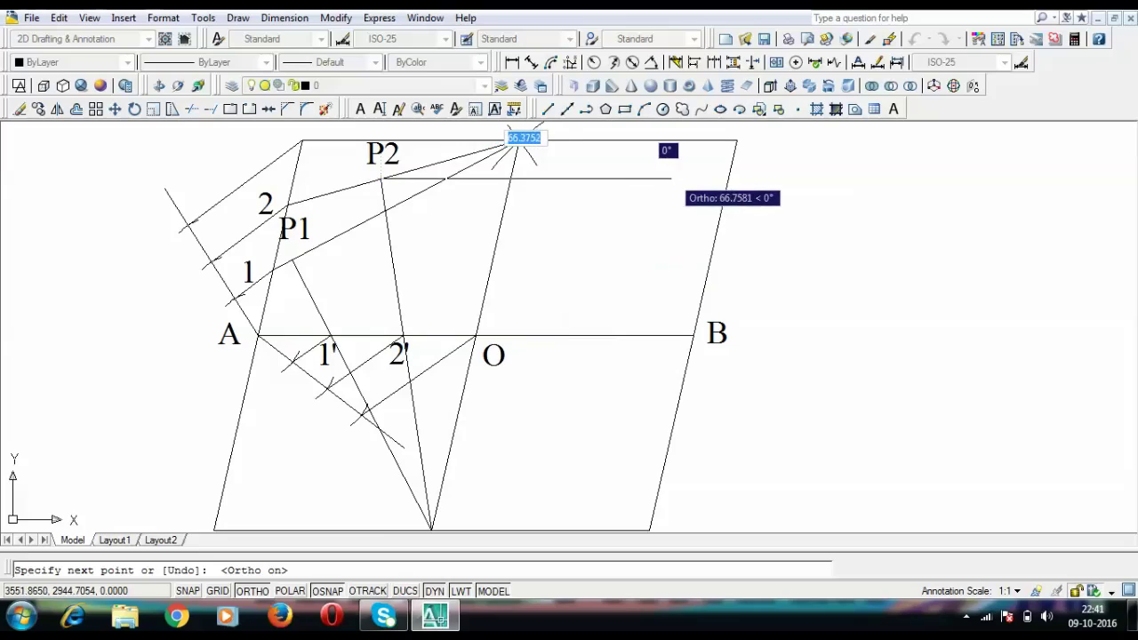
left_click(693, 179)
key("Return")
type("l")
key("Return")
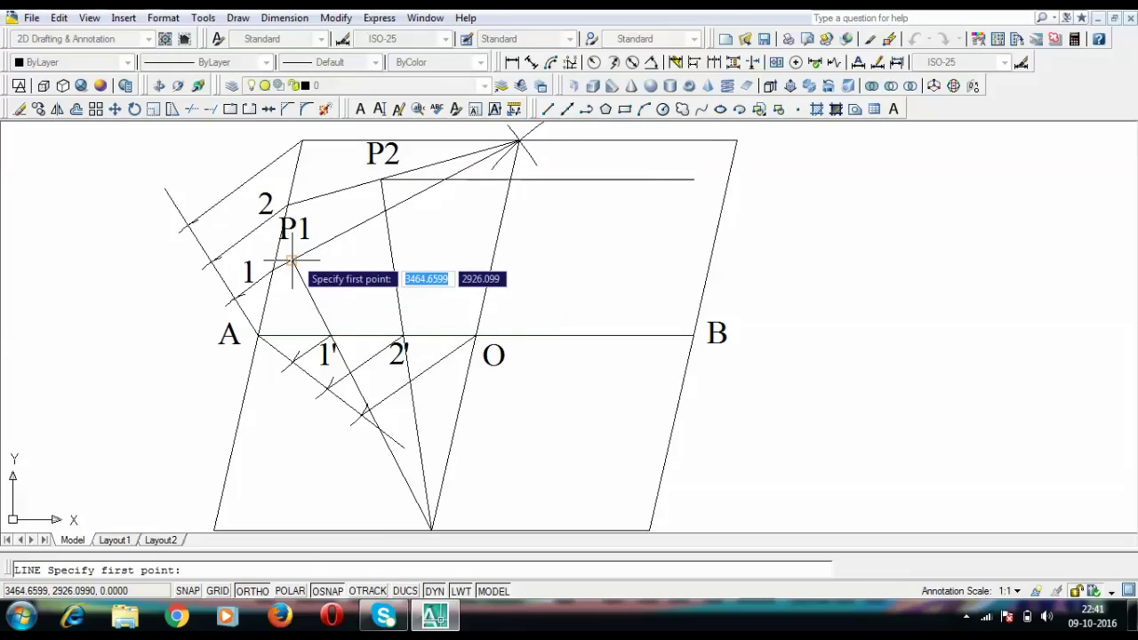
left_click(293, 260)
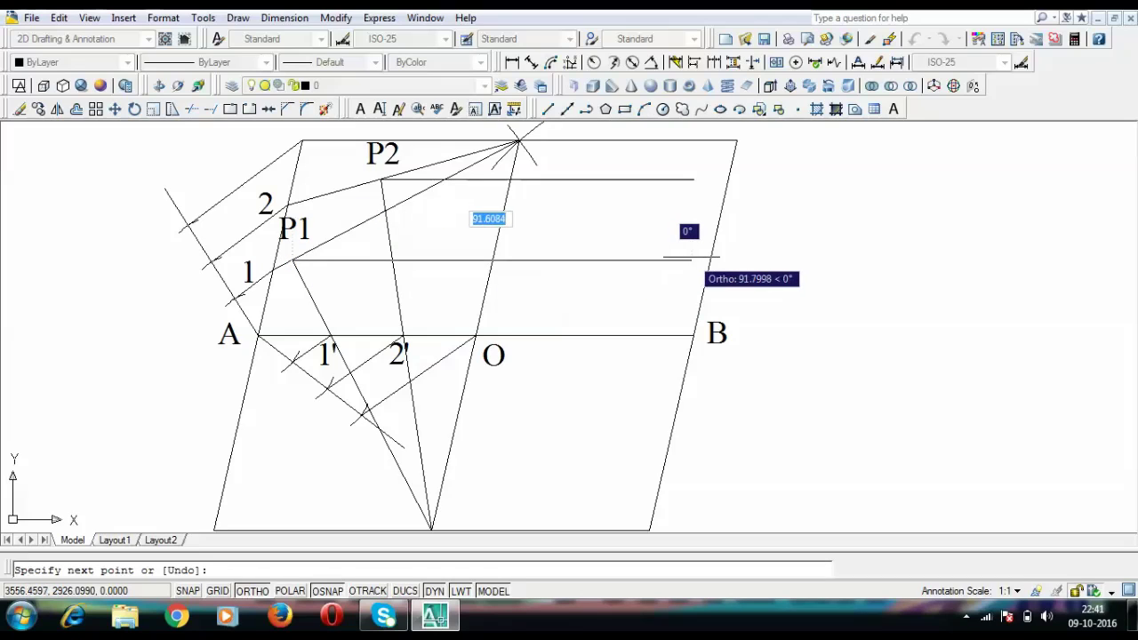
left_click(693, 259)
key("Return")
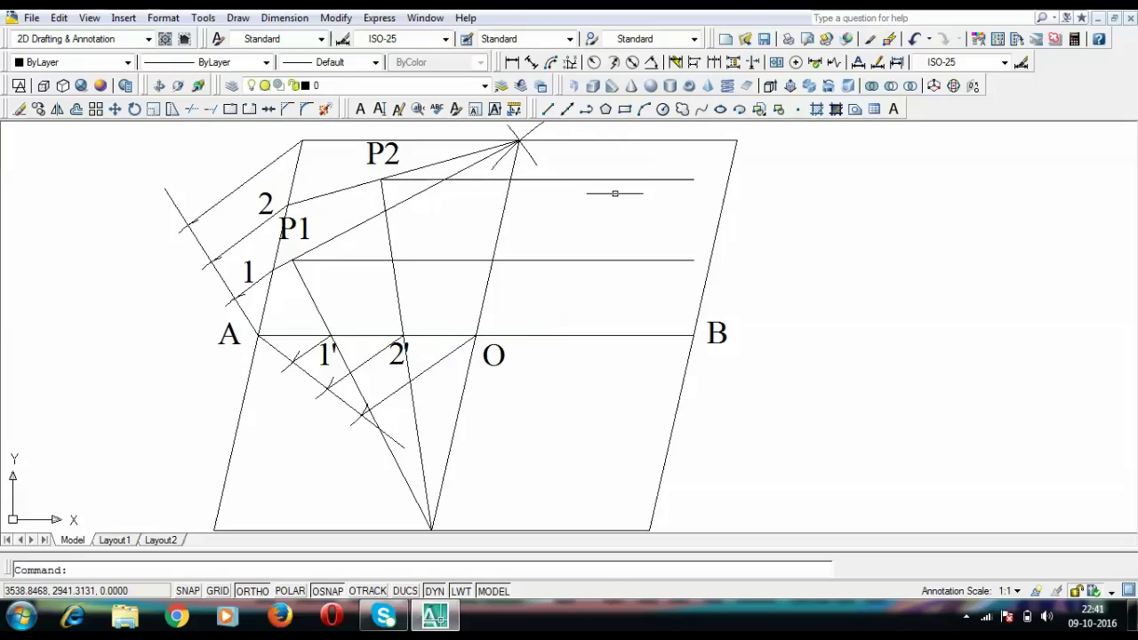
- Mark a point on P2's horizontal line with a small arc
type("a")
key("Return")
key("F8")
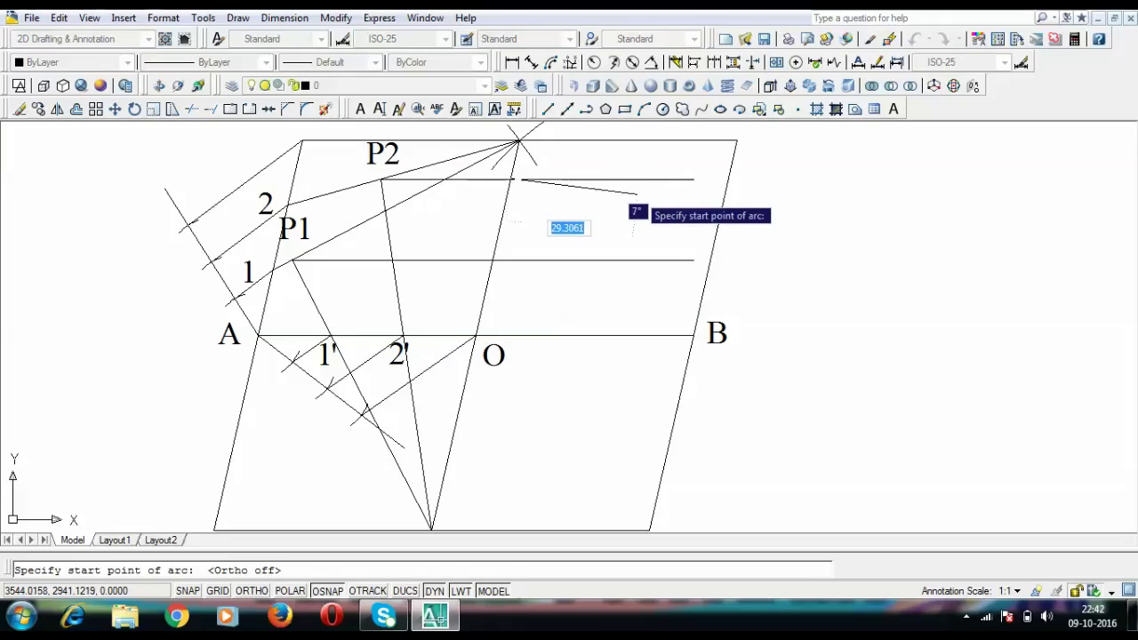
left_click(636, 192)
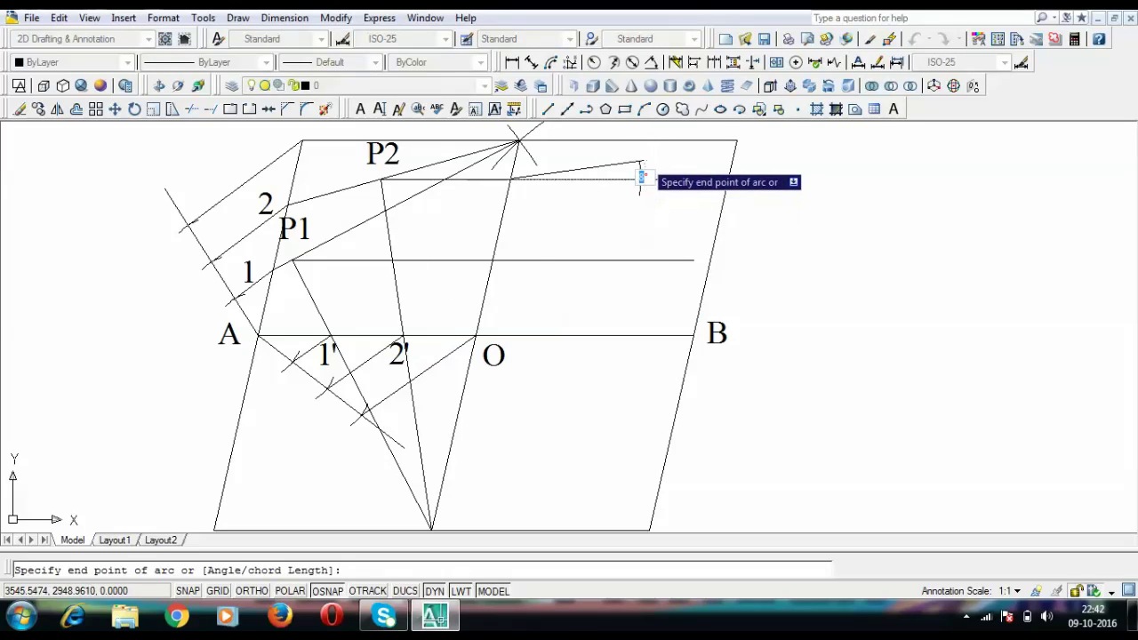
left_click(642, 169)
key("Return")
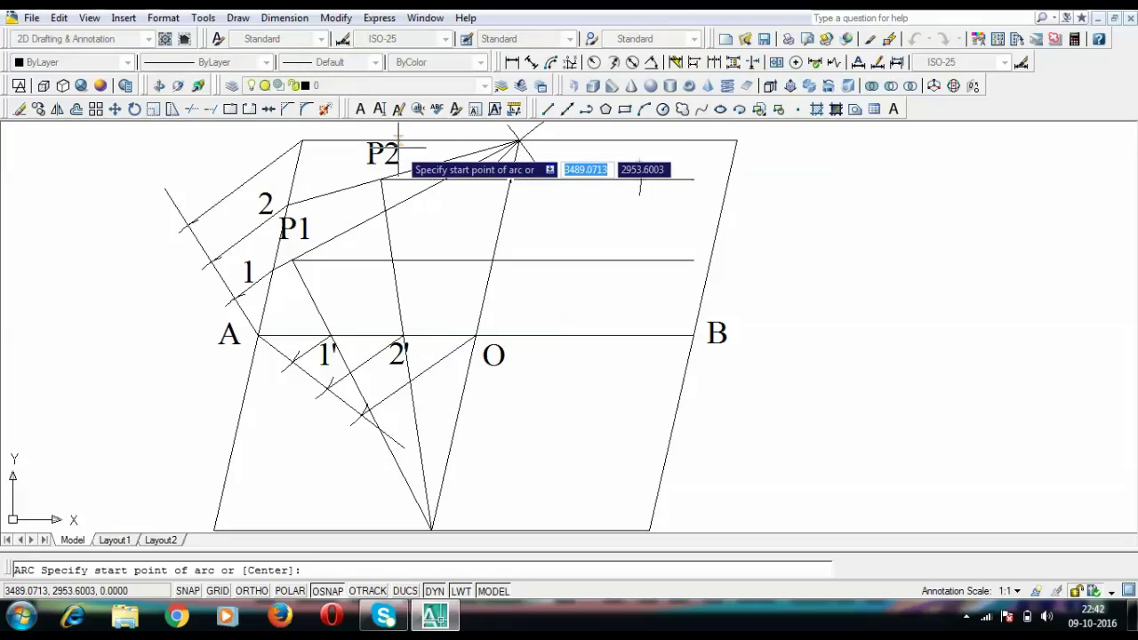
key("Escape")
- Copy the P2 label beside the arc mark and change it to P2'
left_click(399, 149)
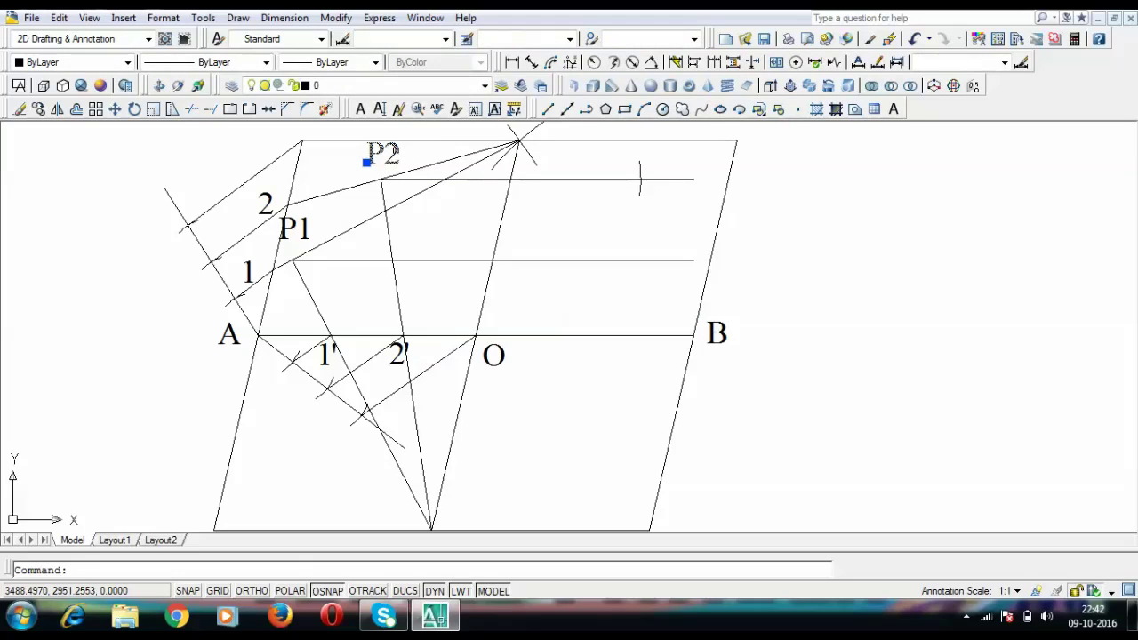
key("ctrl+c")
key("ctrl+v")
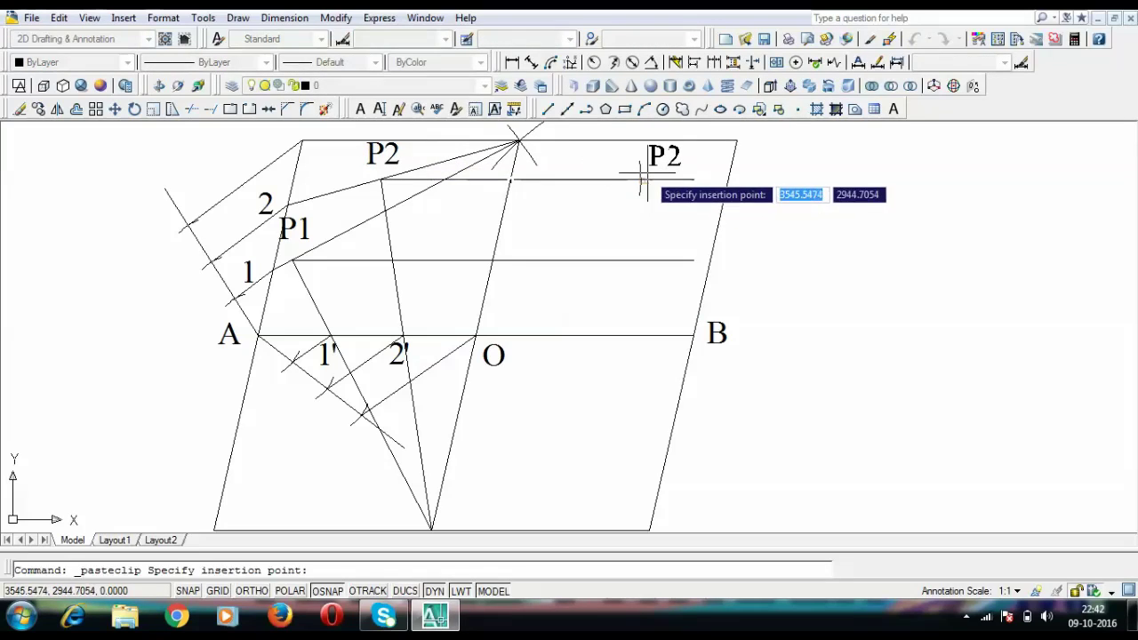
left_click(663, 159)
double_click(663, 160)
type("P")
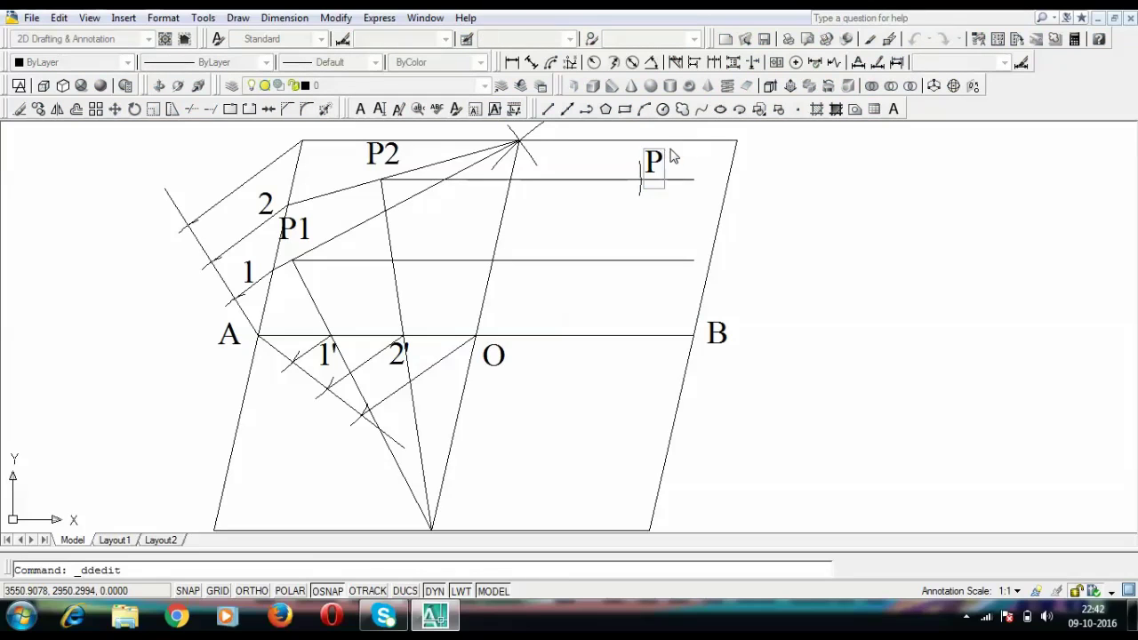
key("Return")
key("Return")
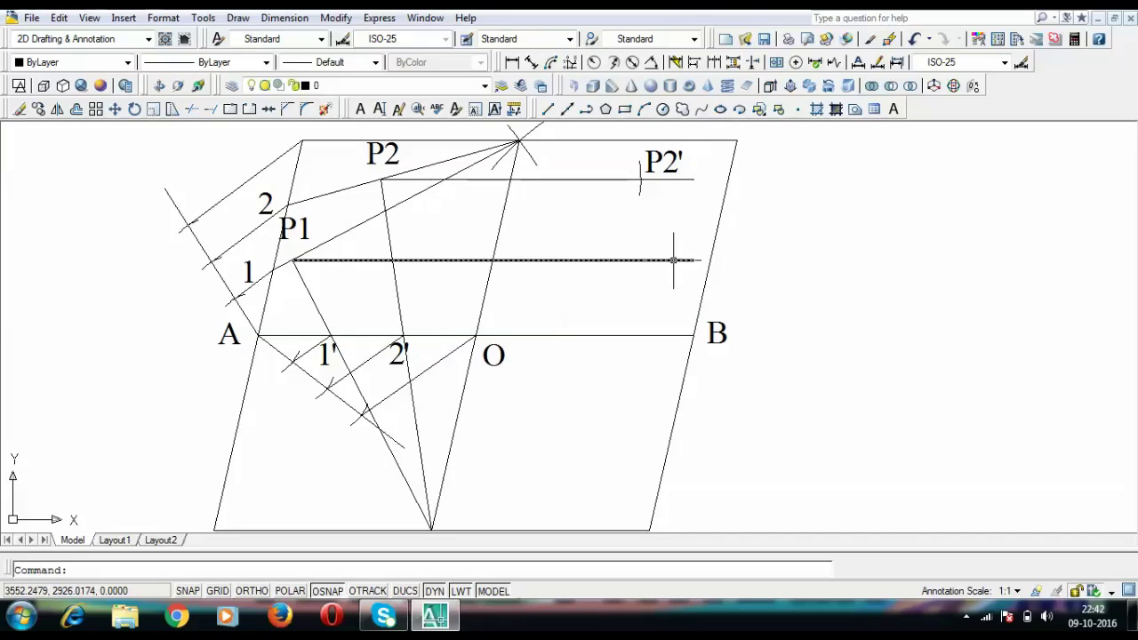
- Start a linear dimension along P1's horizontal line, then cancel it
left_click(512, 62)
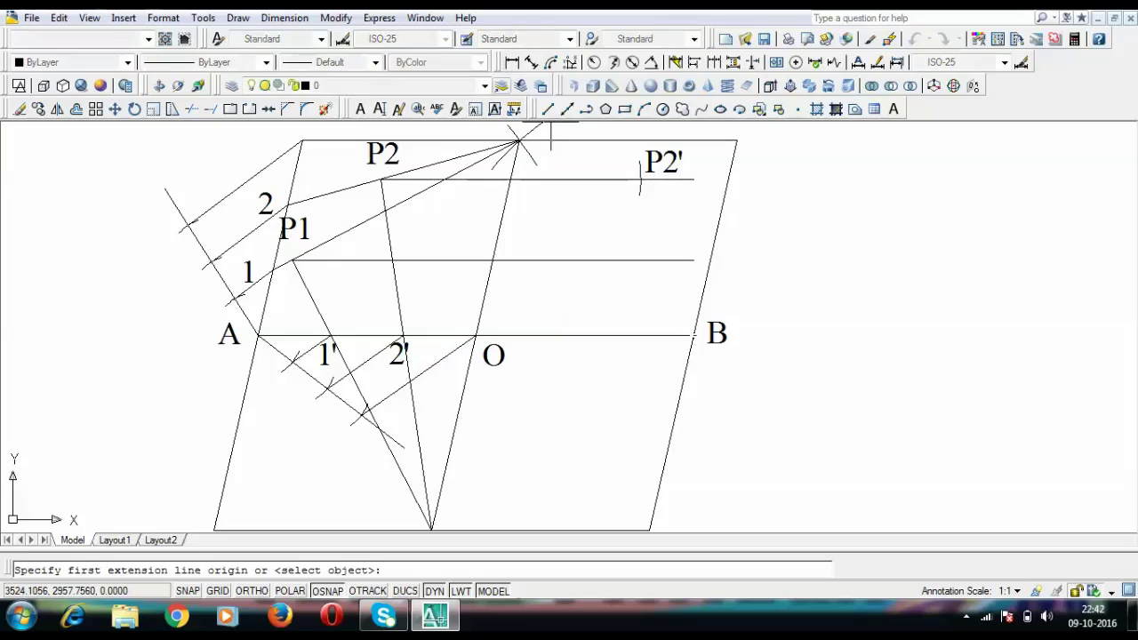
left_click(491, 259)
left_click(292, 260)
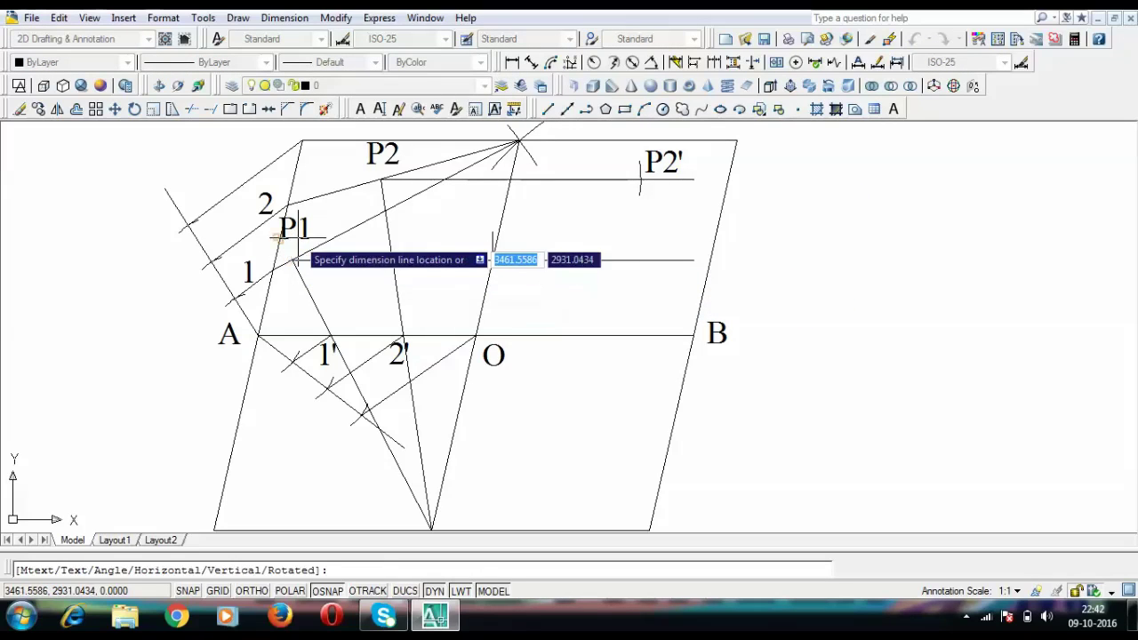
key("Escape")
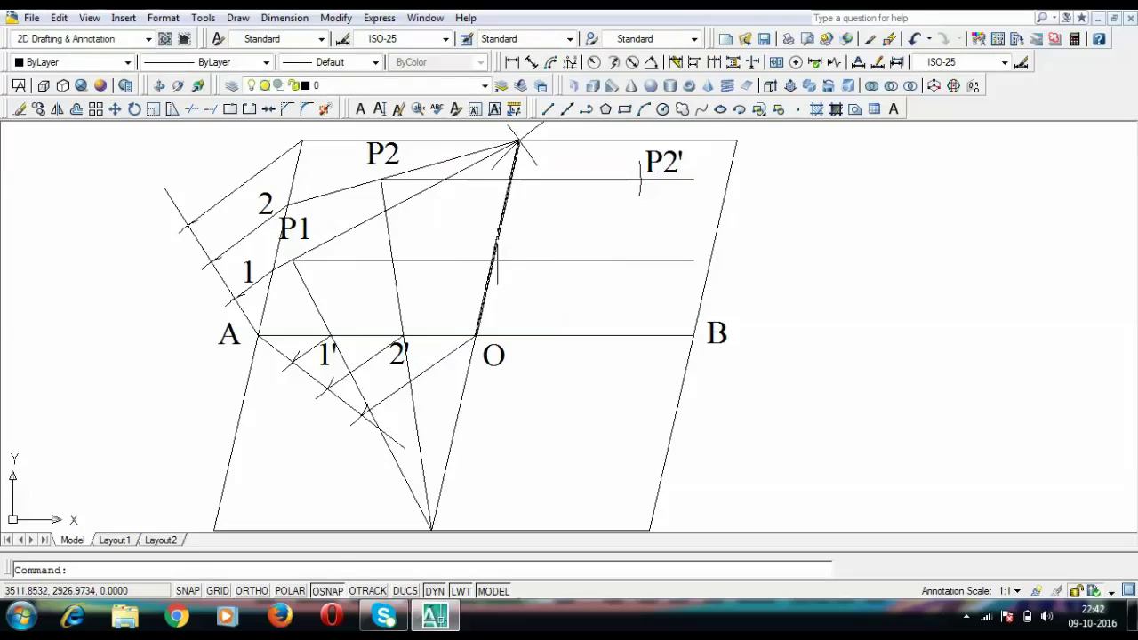